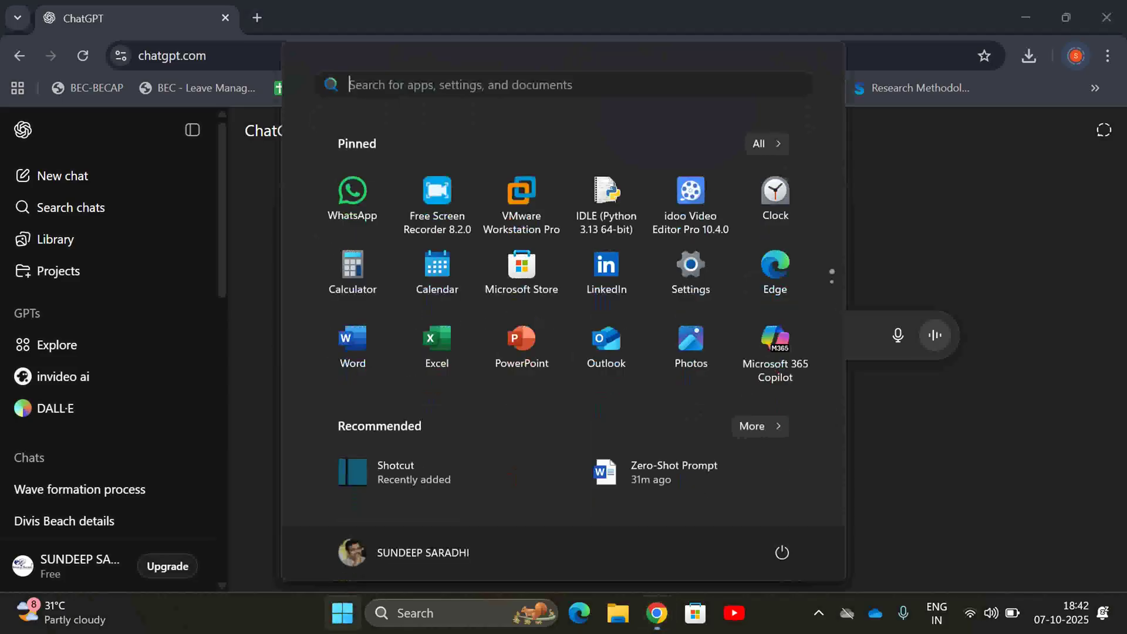
- Begin a prompt in the chat's message box reading "Translate to Telugu"
{"action": "key", "text": "super"}
{"action": "left_click", "coordinate": [481, 327]}
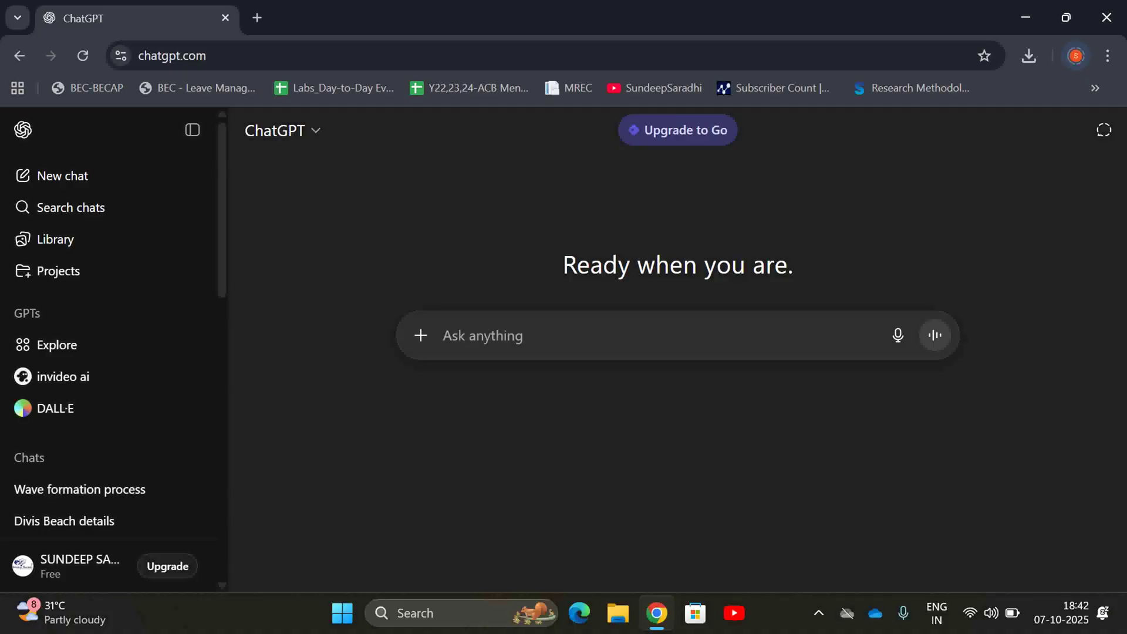
{"action": "type", "text": "Translate"}
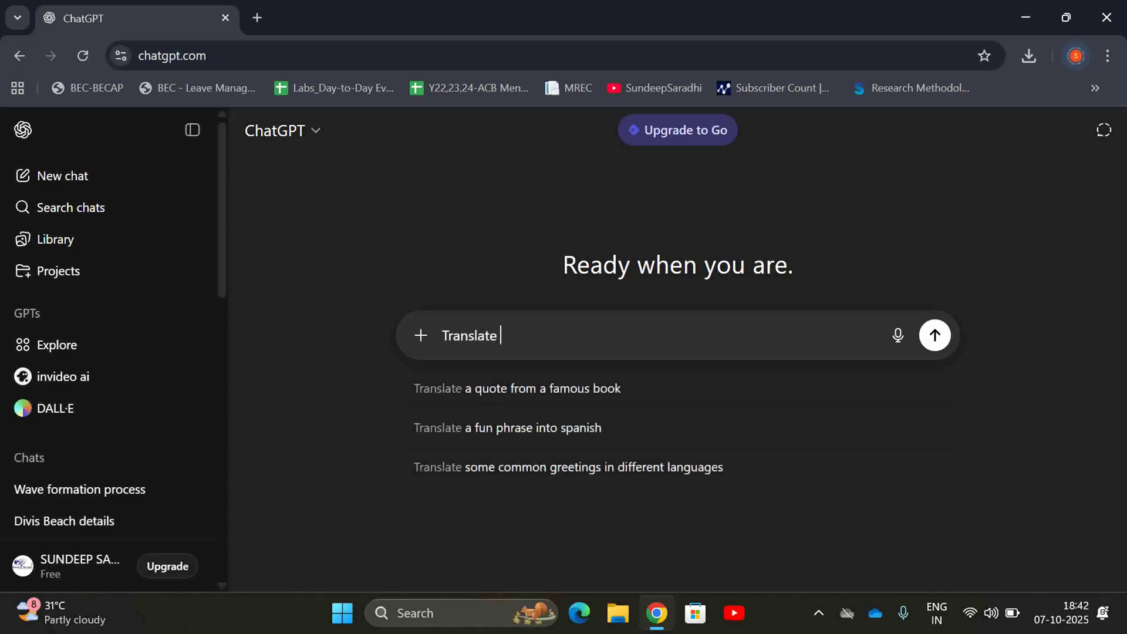
{"action": "type", "text": " to Telgu"}
{"action": "key", "text": "BackSpace"}
{"action": "key", "text": "BackSpace"}
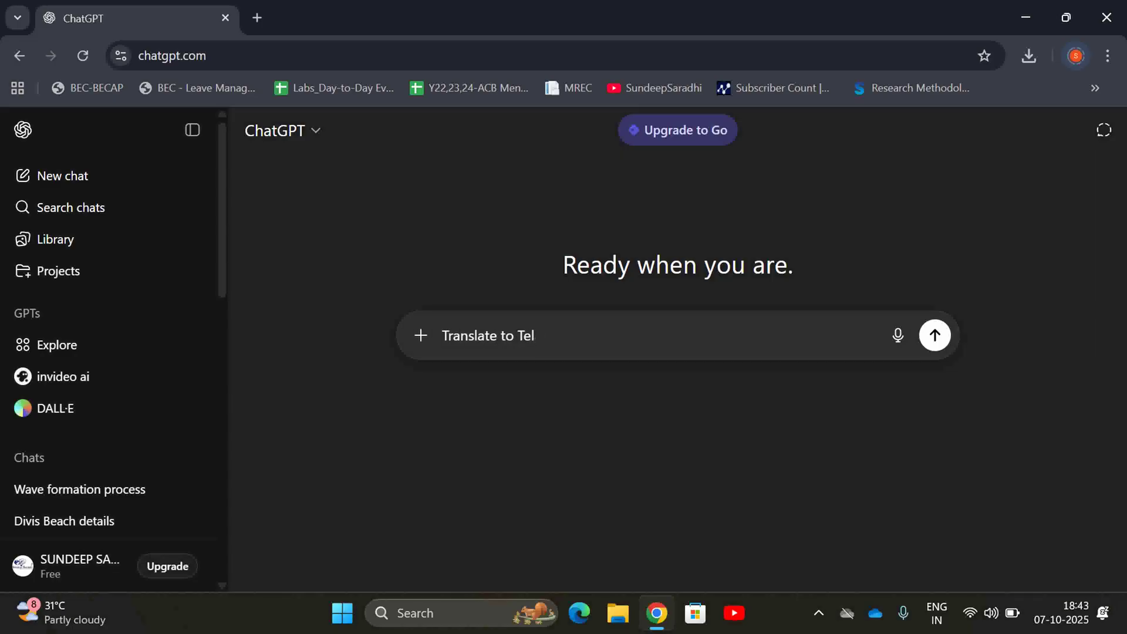
{"action": "type", "text": "ugu"}
- Insert "the given sentence" between "Translate" and "to Telugu" in the prompt
{"action": "key", "text": "Left"}
{"action": "key", "text": "Left"}
{"action": "key", "text": "Left"}
{"action": "key", "text": "Left"}
{"action": "key", "text": "Left"}
{"action": "key", "text": "Left"}
{"action": "key", "text": "Left"}
{"action": "key", "text": "Left"}
{"action": "key", "text": "Left"}
{"action": "key", "text": "Left"}
{"action": "type", "text": "the given s"}
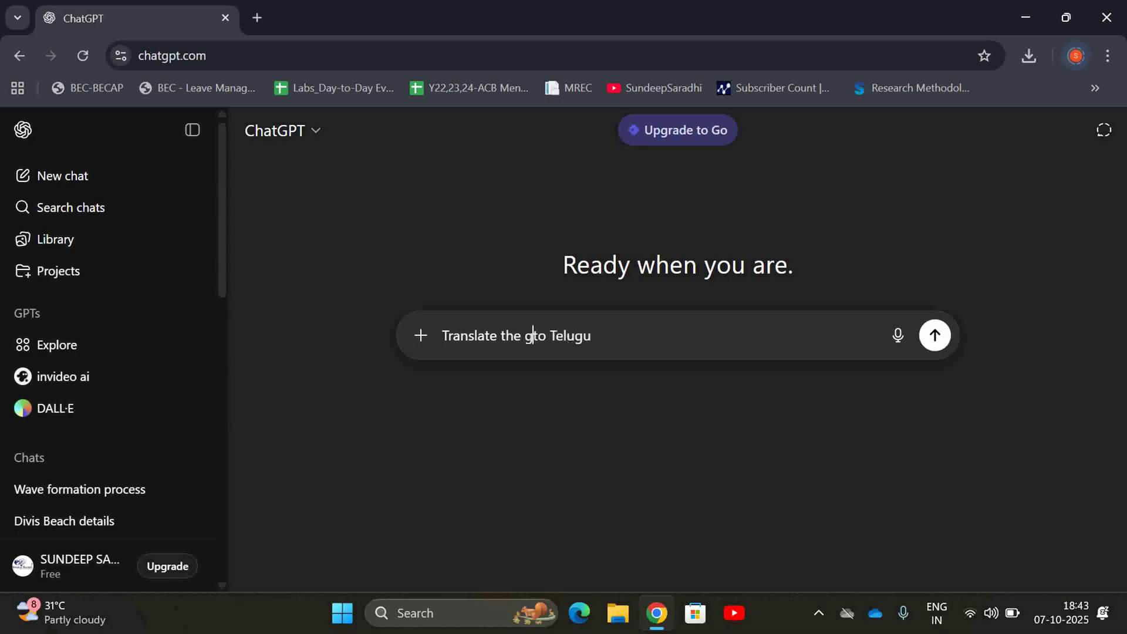
{"action": "type", "text": "entence"}
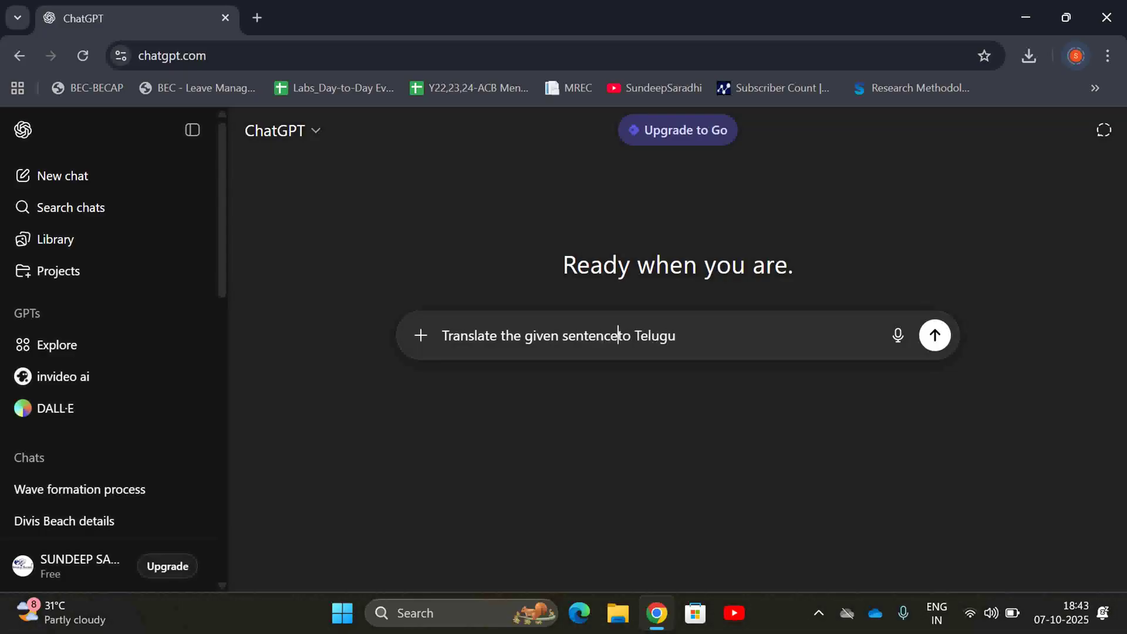
- Complete the translation prompt with : "I am learning Generative AI" and send it
{"action": "key", "text": "Right"}
{"action": "key", "text": "Right"}
{"action": "key", "text": "Right"}
{"action": "key", "text": "Right"}
{"action": "key", "text": "Right"}
{"action": "key", "text": "Right"}
{"action": "key", "text": "Right"}
{"action": "key", "text": "Right"}
{"action": "key", "text": "Right"}
{"action": "type", "text": ": \""}
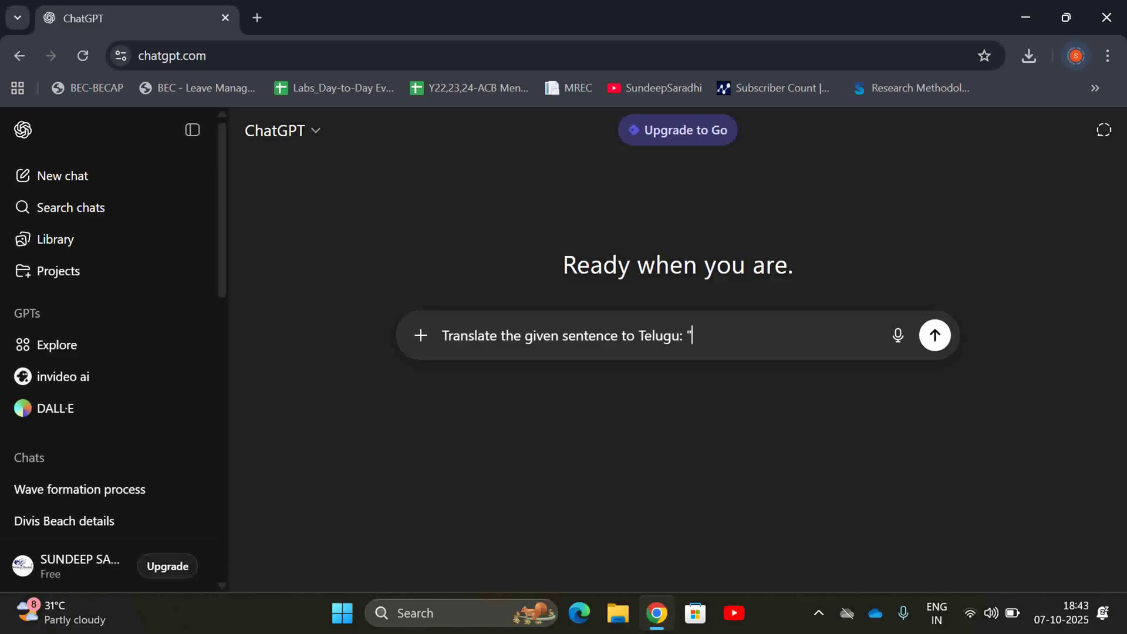
{"action": "type", "text": "I am learning Generati"}
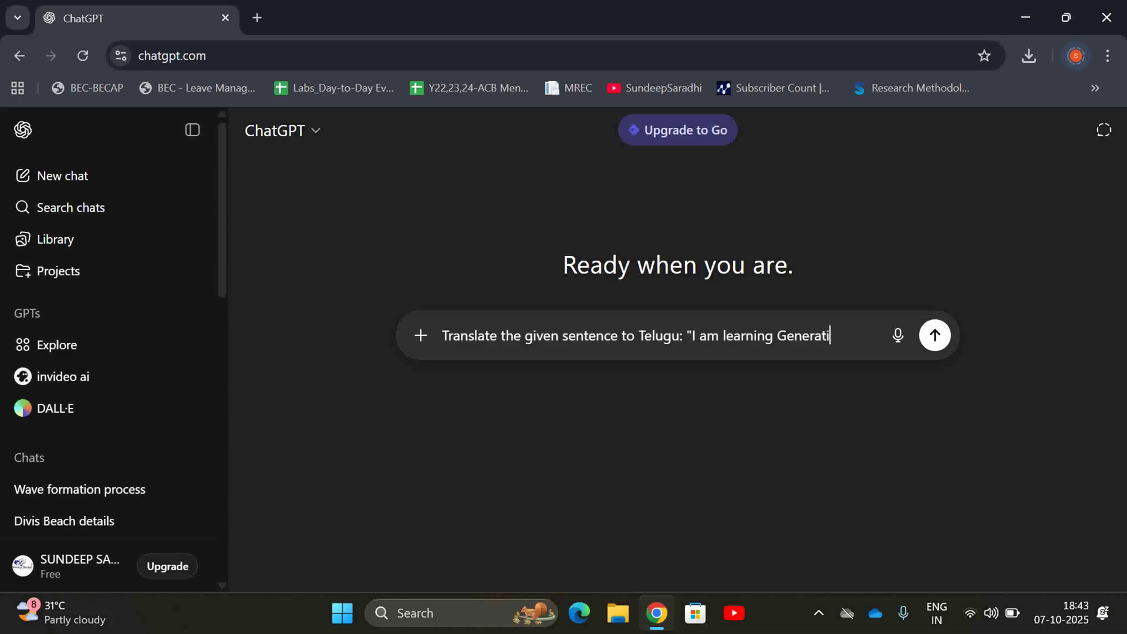
{"action": "type", "text": "ve AI\""}
{"action": "left_click", "coordinate": [934, 336]}
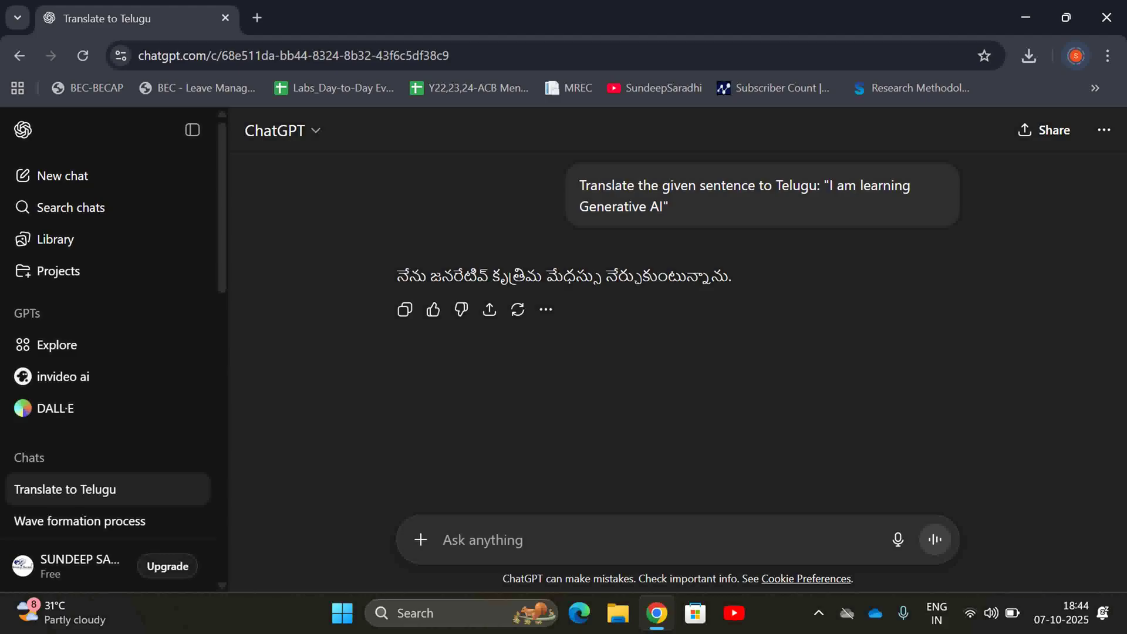
- Send the prompt Summarize the paragraph in one sentence: "AI is used in healthcare, finance and education to improve efficiency"
{"action": "type", "text": "Summ"}
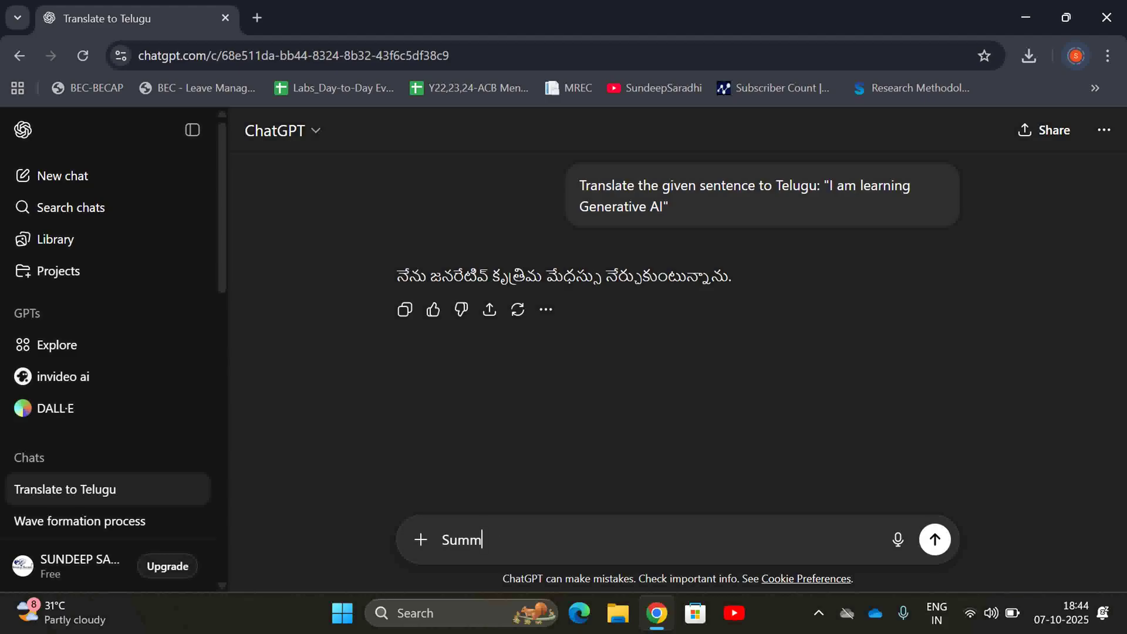
{"action": "type", "text": "arize"}
{"action": "type", "text": "the paragraph "}
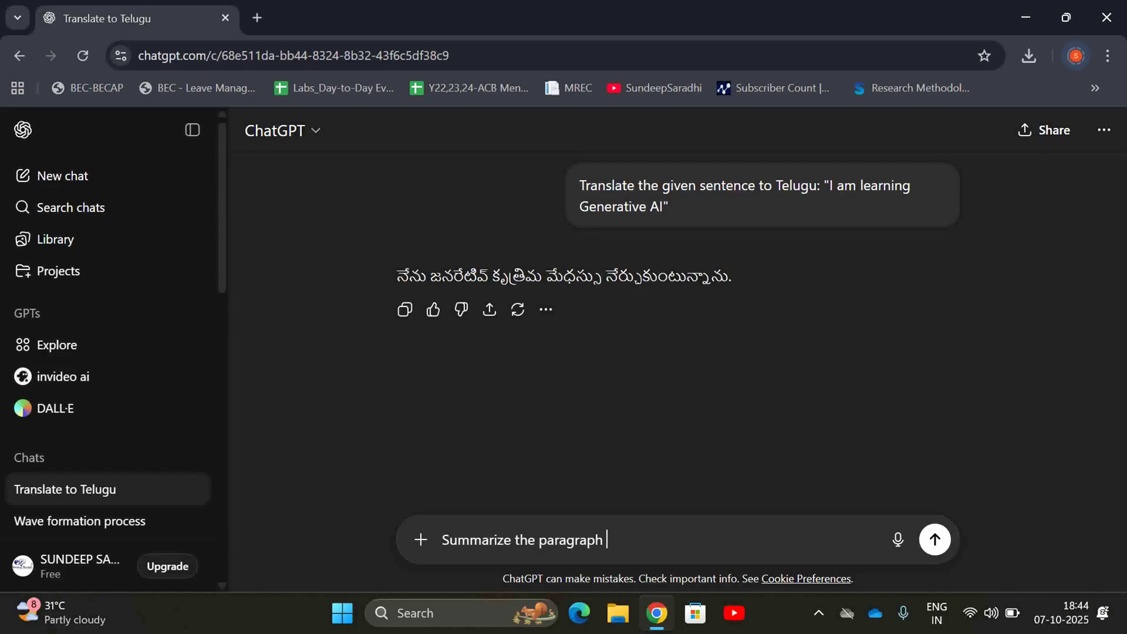
{"action": "type", "text": "in one sentence:"}
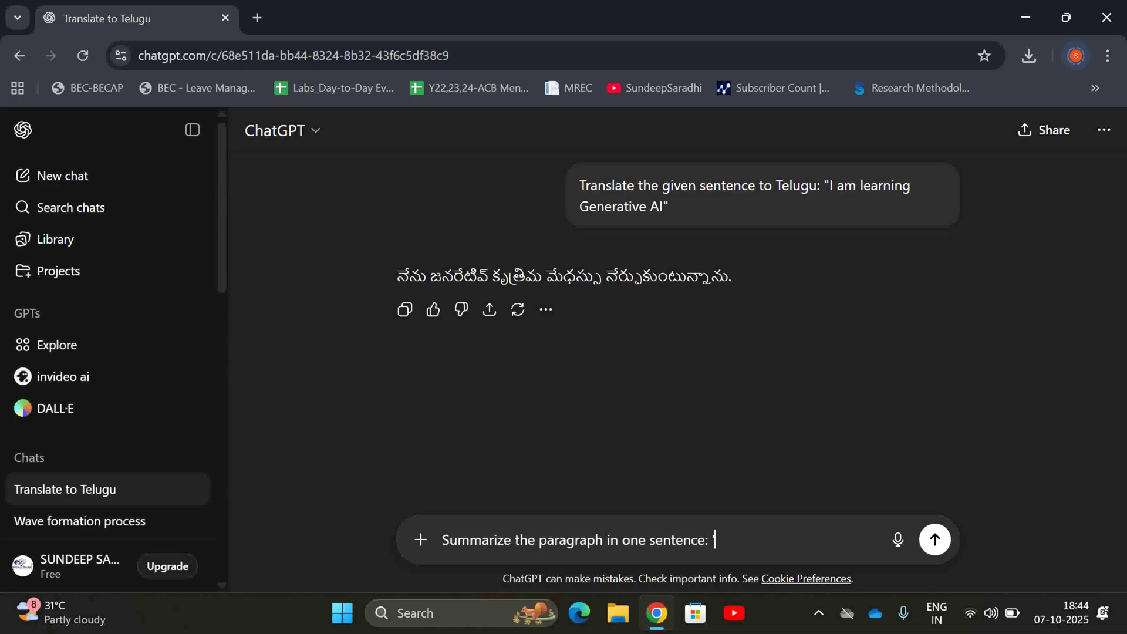
{"action": "type", "text": " \"AI is used in healthcar"}
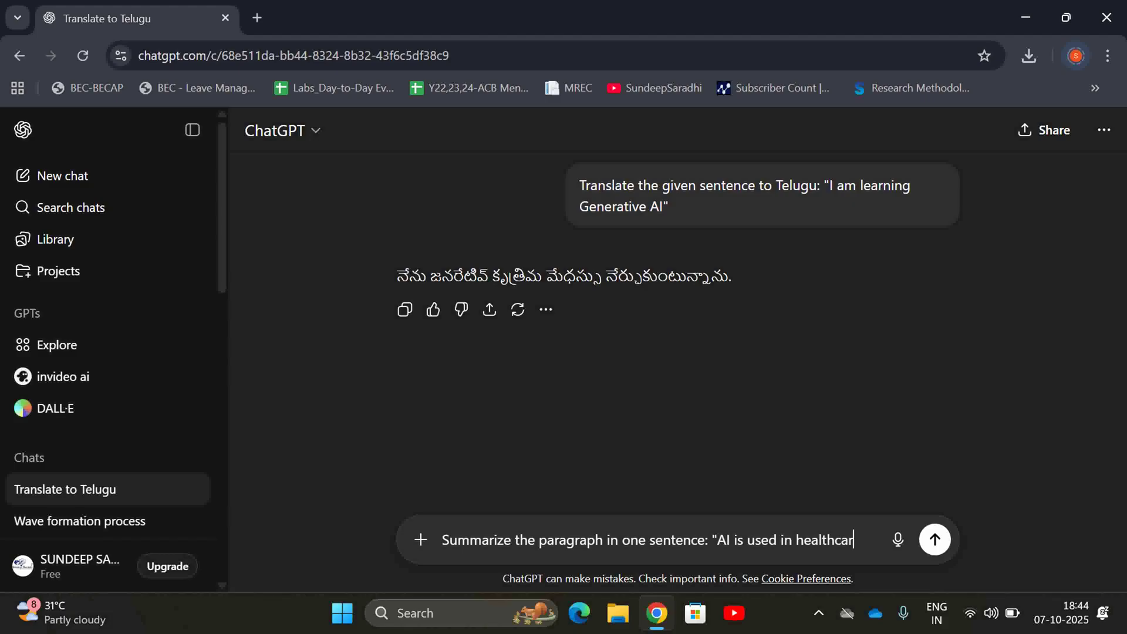
{"action": "type", "text": "e, finance,"}
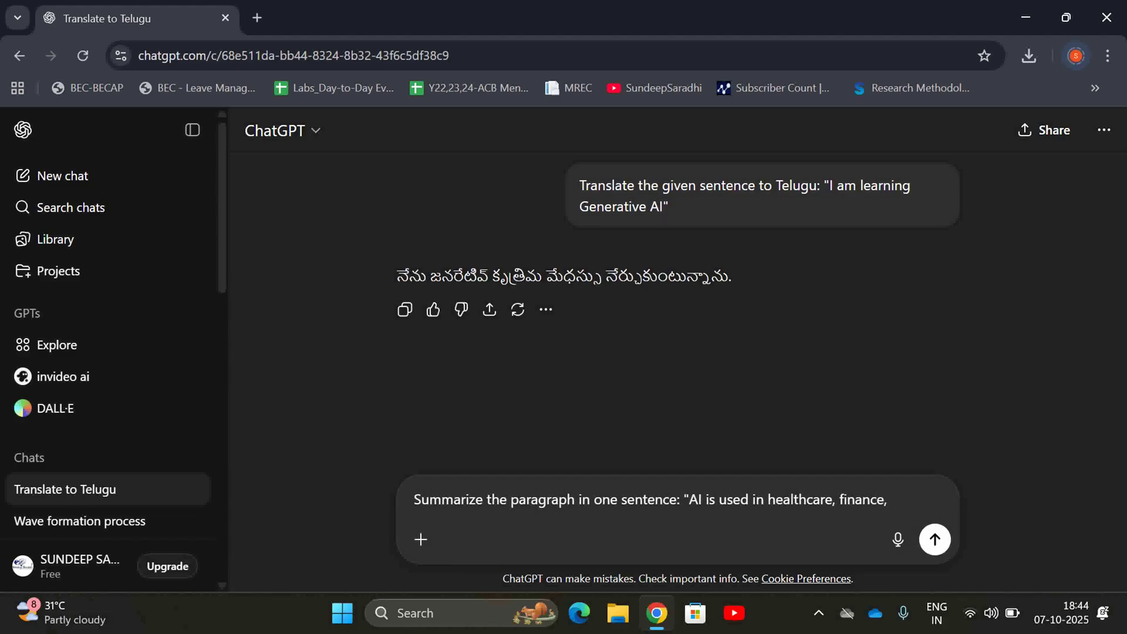
{"action": "key", "text": "BackSpace"}
{"action": "type", "text": "and educati"}
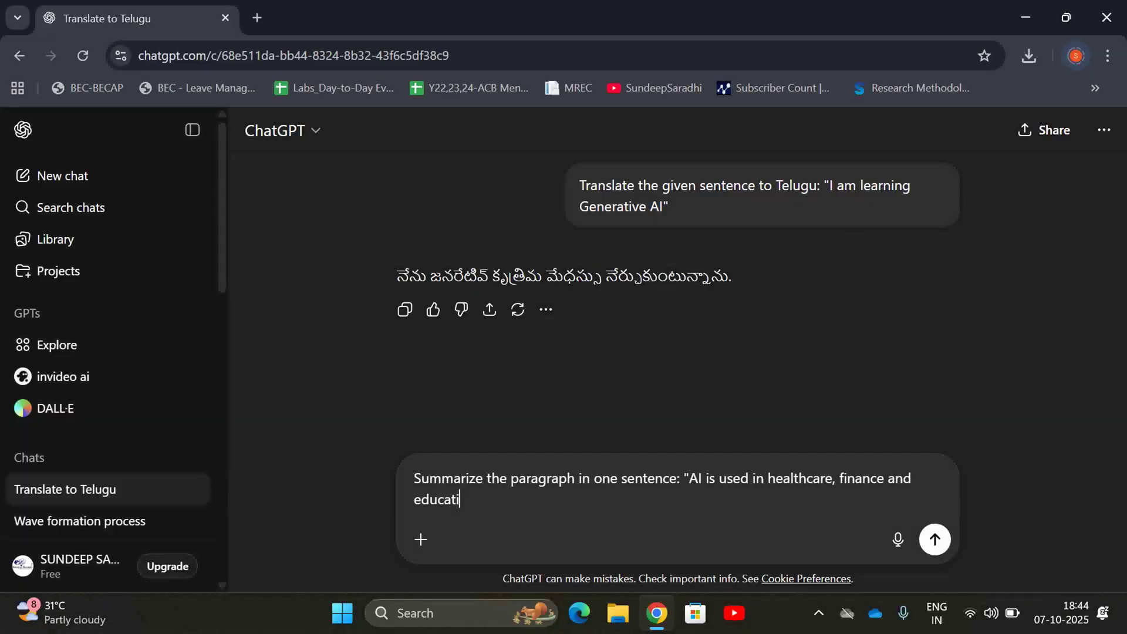
{"action": "type", "text": "on o"}
{"action": "key", "text": "BackSpace"}
{"action": "type", "text": "to improve efficien"}
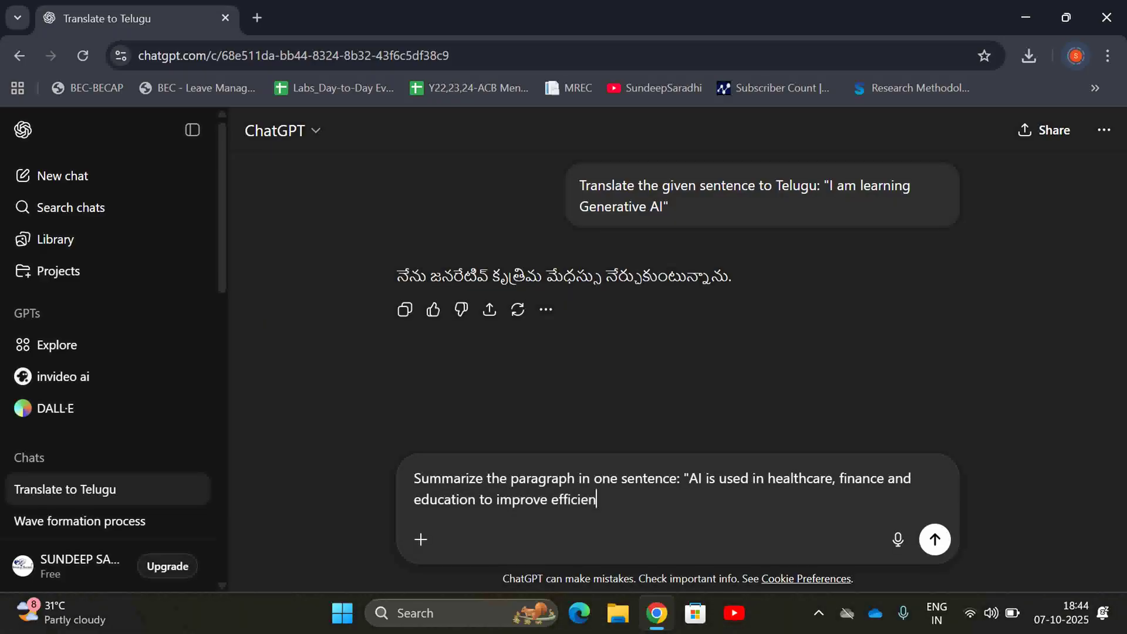
{"action": "type", "text": "cy\""}
{"action": "key", "text": "Return"}
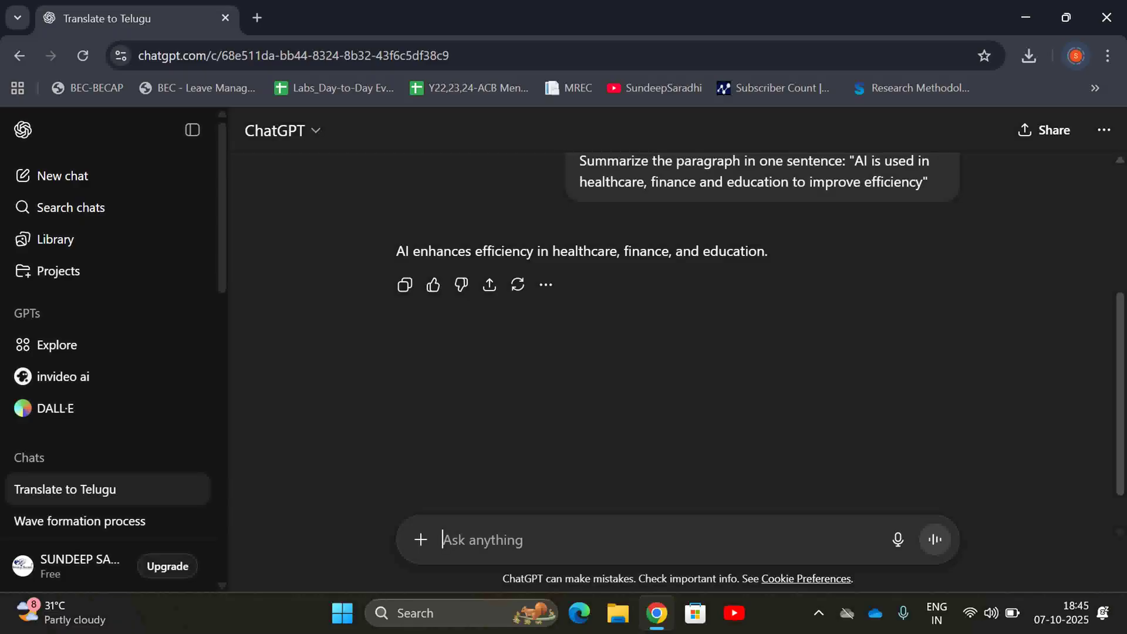
- Begin a new prompt reading "Determine the sentiment (Positive, Negative, Neutral) of"
{"action": "scroll", "coordinate": [678, 294], "scroll_direction": "up", "scroll_amount": 2}
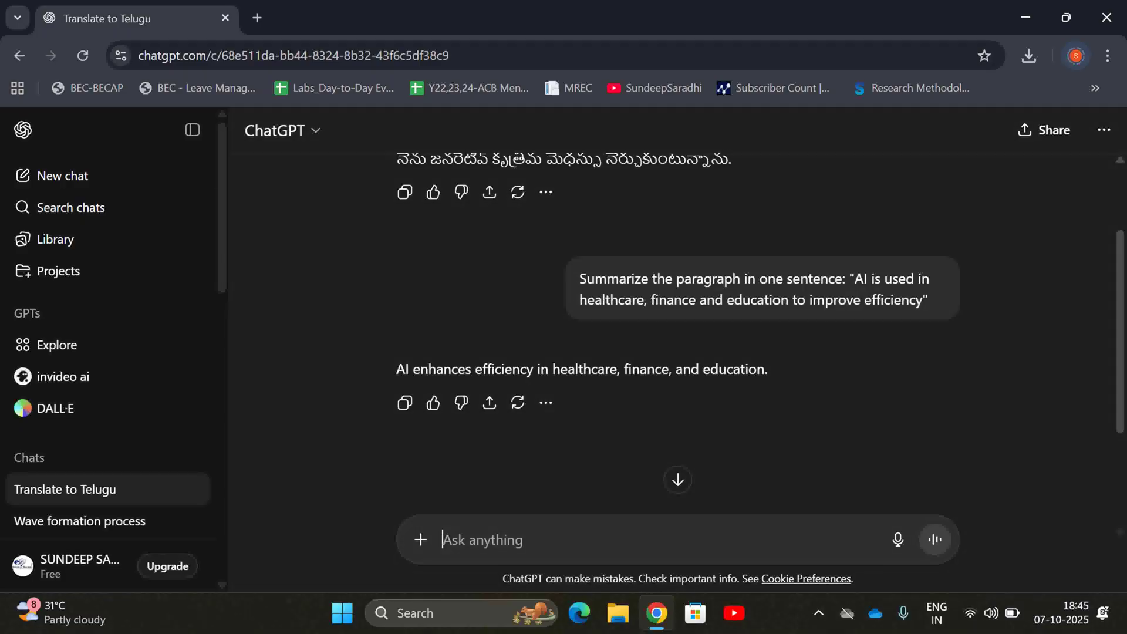
{"action": "scroll", "coordinate": [761, 312], "scroll_direction": "down", "scroll_amount": 3}
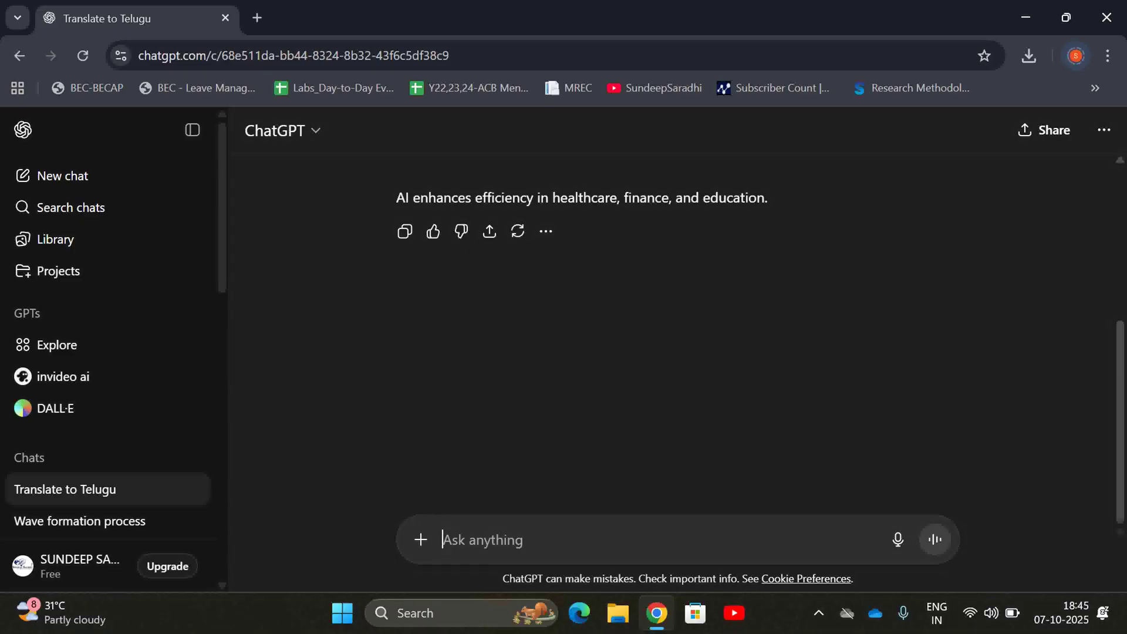
{"action": "type", "text": "Det"}
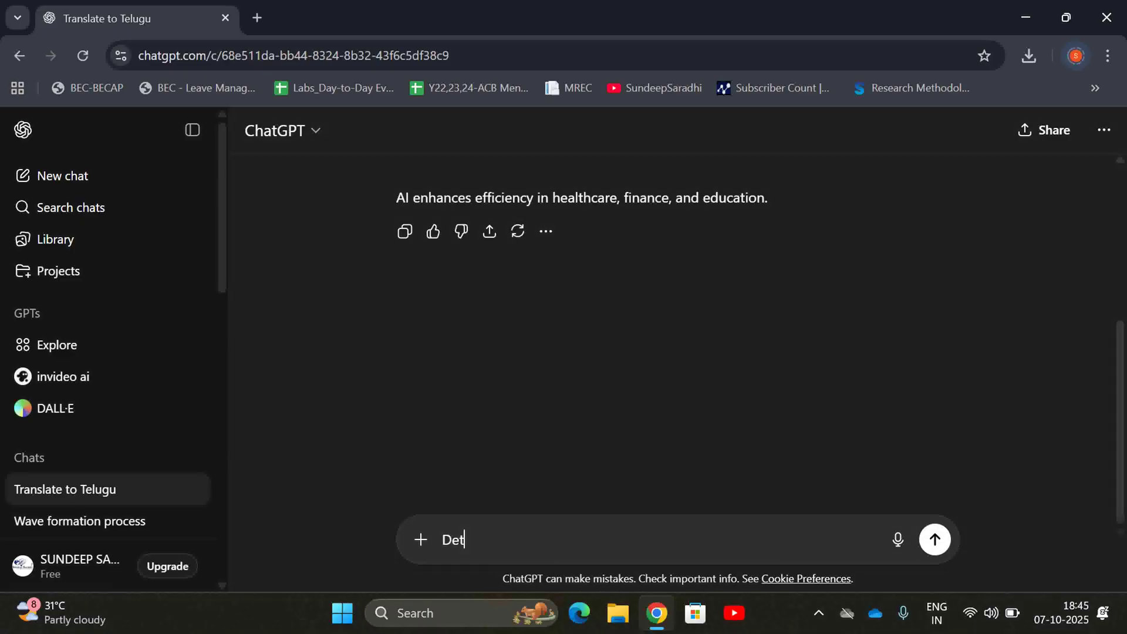
{"action": "type", "text": "ermine the sentim"}
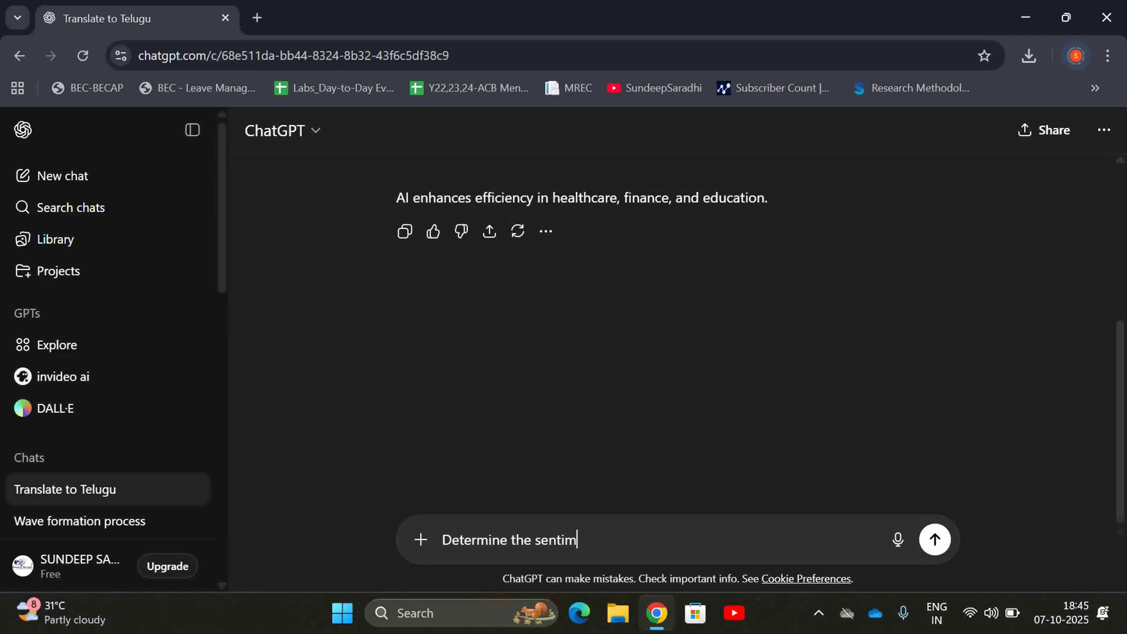
{"action": "type", "text": "ent (Positive, Neg"}
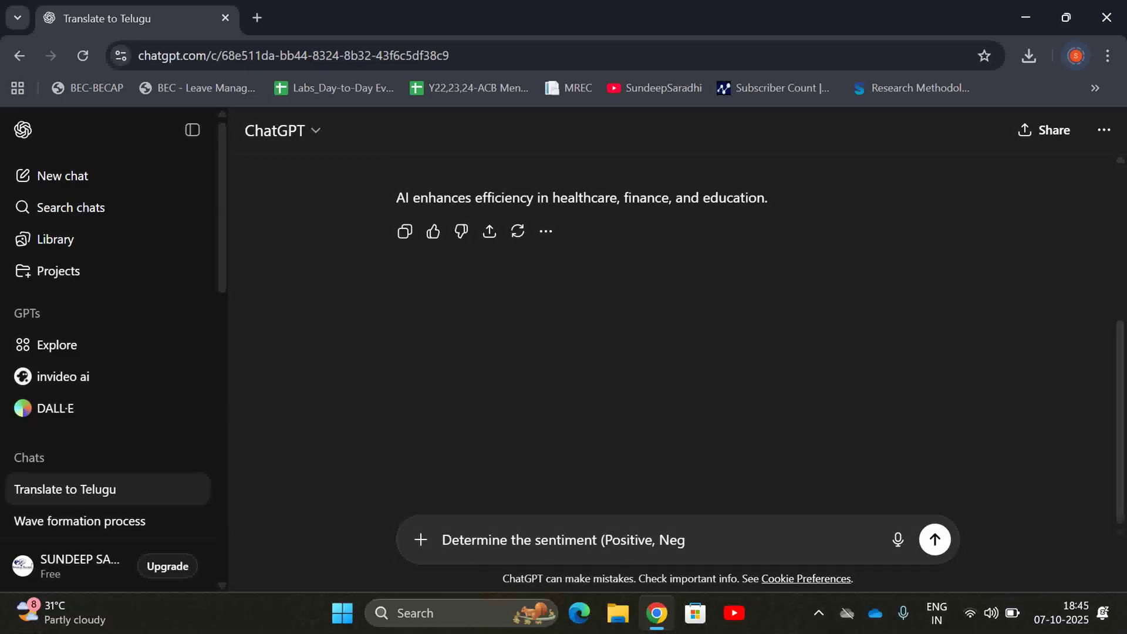
{"action": "type", "text": "itive"}
{"action": "key", "text": "BackSpace"}
{"action": "key", "text": "BackSpace"}
{"action": "key", "text": "BackSpace"}
{"action": "key", "text": "BackSpace"}
{"action": "key", "text": "BackSpace"}
{"action": "type", "text": "ative,"}
{"action": "type", "text": " Neut"}
{"action": "type", "text": "ral):"}
{"action": "type", "text": " fo"}
{"action": "key", "text": "BackSpace"}
{"action": "key", "text": "BackSpace"}
{"action": "type", "text": "of"}
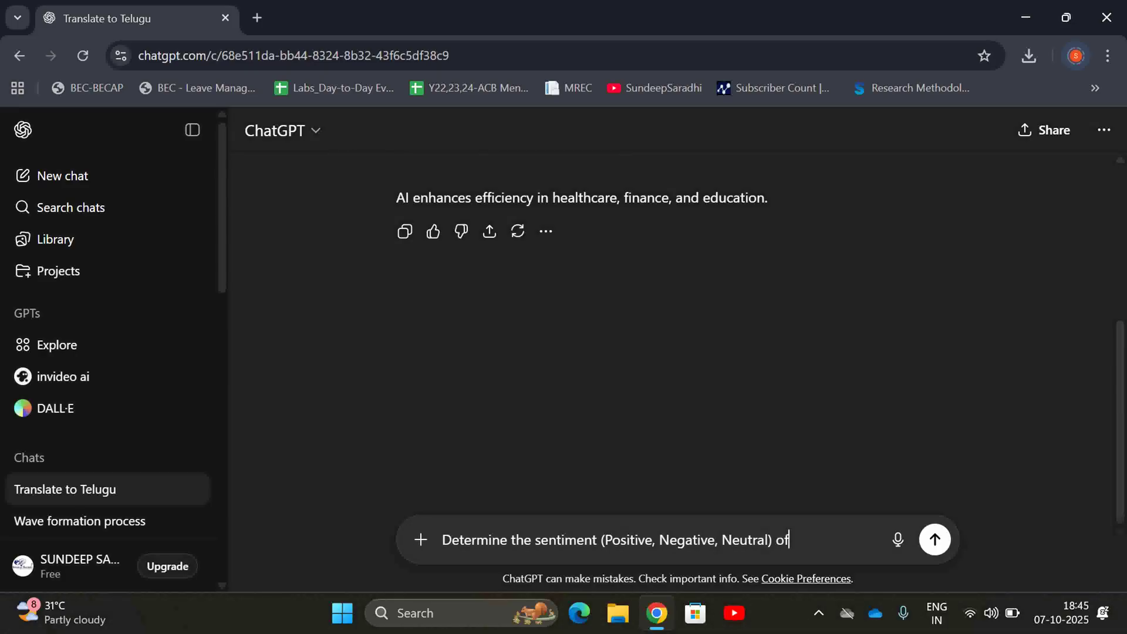
- Complete the sentiment prompt with : "The movie was good" and send it
{"action": "type", "text": " : \"The movie was"}
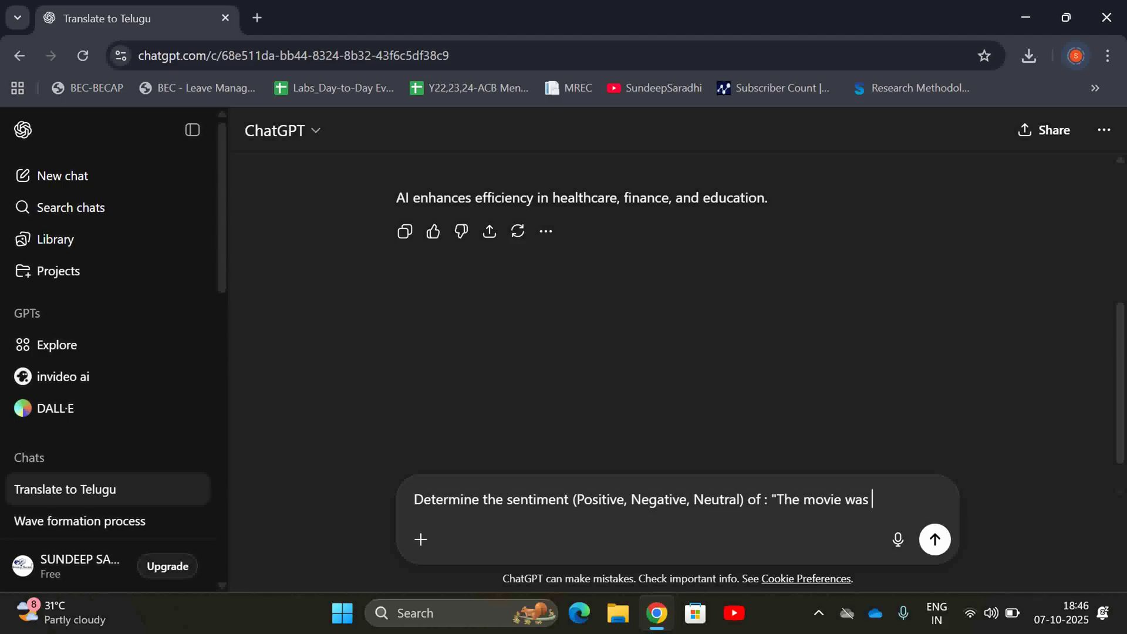
{"action": "type", "text": "good\""}
{"action": "key", "text": "Return"}
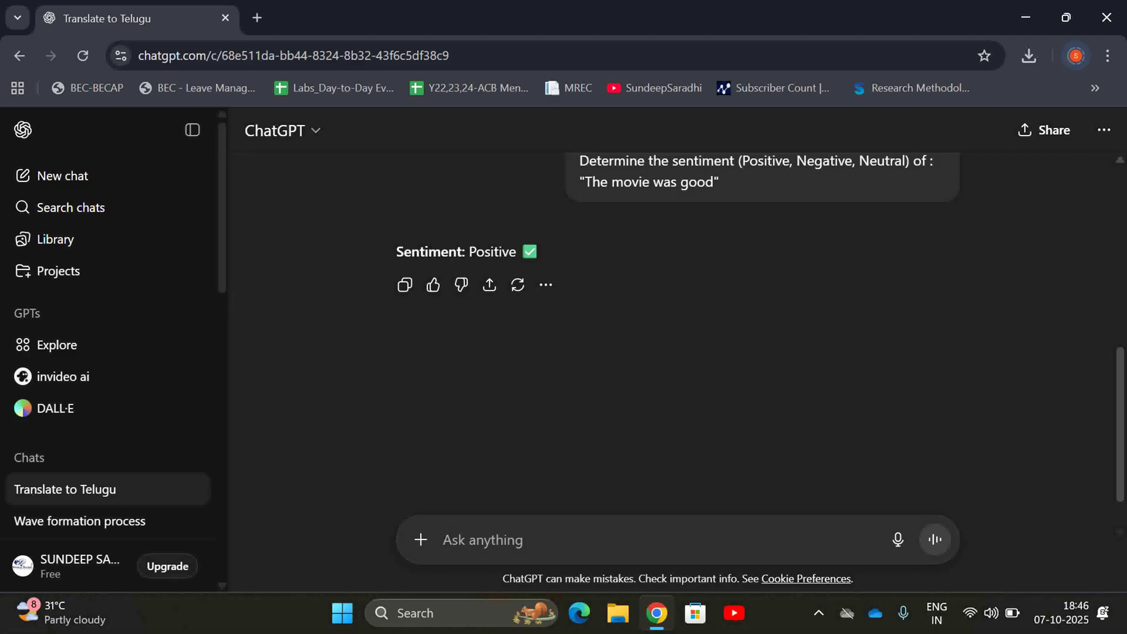
- Copy the full text of the sent sentiment prompt into the message box
{"action": "scroll", "coordinate": [674, 329], "scroll_direction": "up", "scroll_amount": 1}
{"action": "left_click_drag", "start_coordinate": [724, 243], "coordinate": [578, 221]}
{"action": "key", "text": "ctrl+c"}
{"action": "left_click", "coordinate": [555, 523]}
{"action": "key", "text": "ctrl+v"}
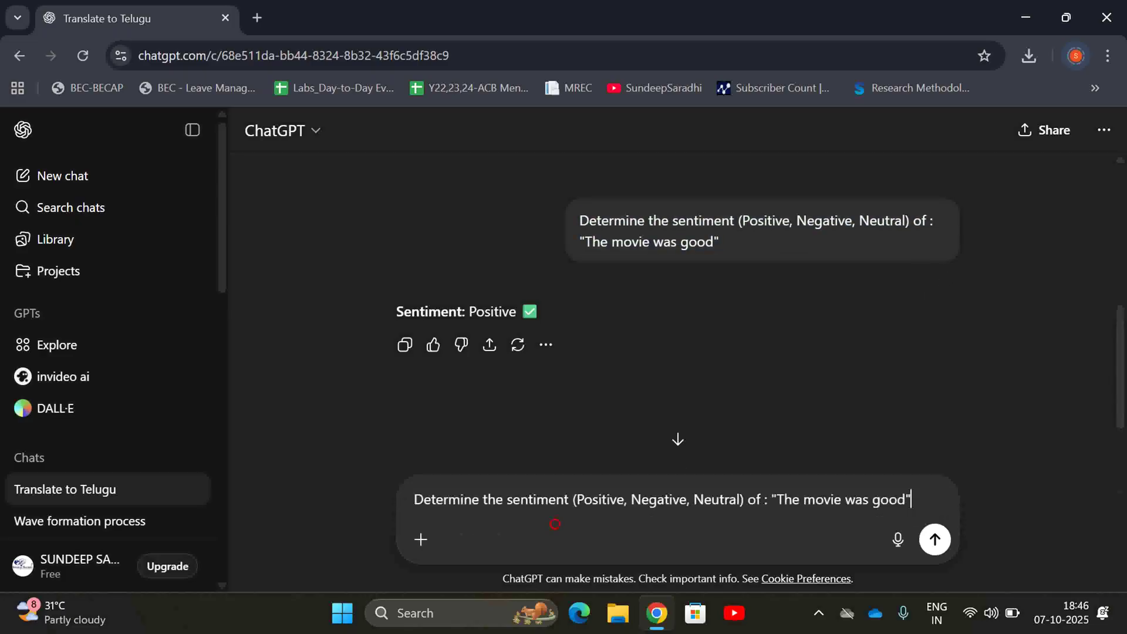
- Replace "good" with "Average" in the copied sentiment prompt and send it
{"action": "left_click", "coordinate": [905, 499]}
{"action": "key", "text": "BackSpace"}
{"action": "key", "text": "BackSpace"}
{"action": "key", "text": "BackSpace"}
{"action": "key", "text": "BackSpace"}
{"action": "type", "text": "Average"}
{"action": "key", "text": "Return"}
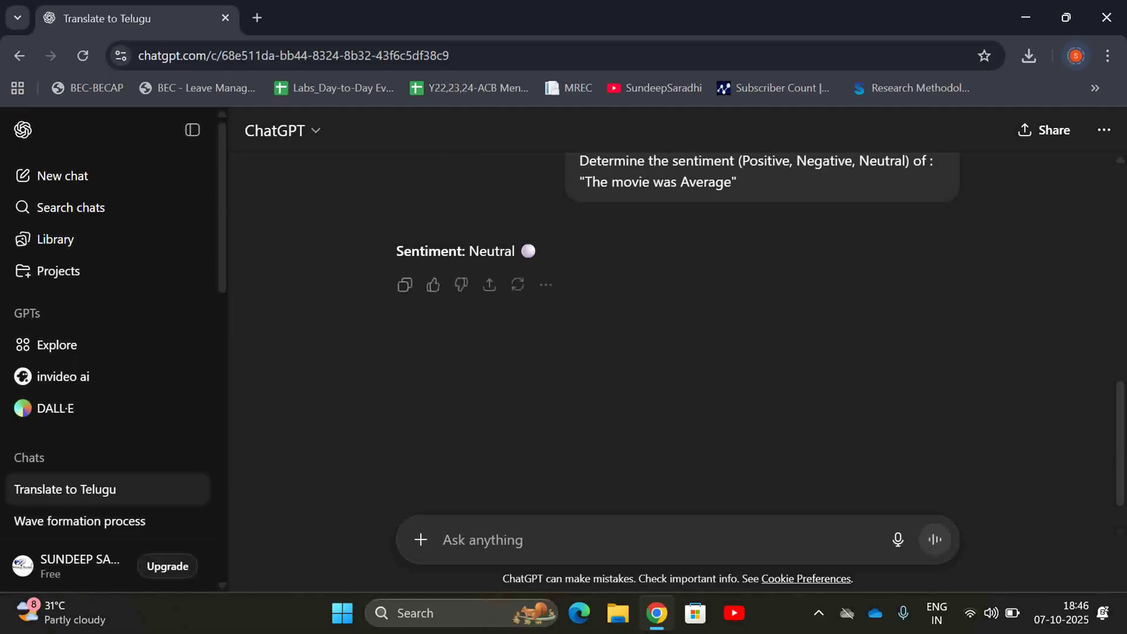
- Highlight the sentiment label in the reply and the parenthesised options (Positive, Negative, Neutral) in the sent prompt
{"action": "scroll", "coordinate": [761, 330], "scroll_direction": "up", "scroll_amount": 1}
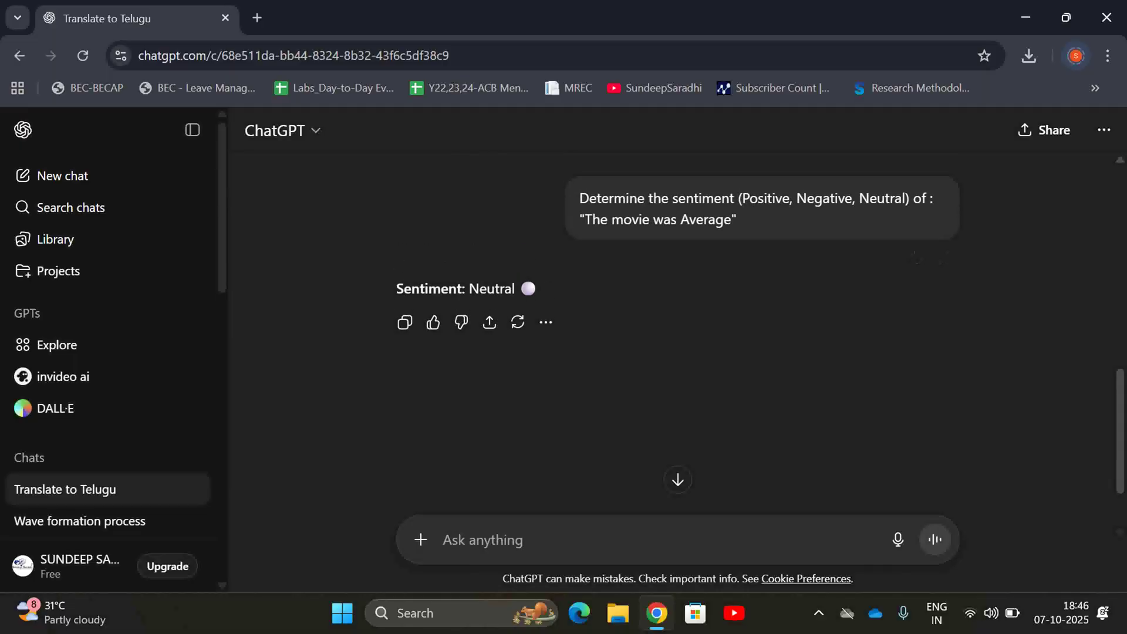
{"action": "double_click", "coordinate": [491, 288]}
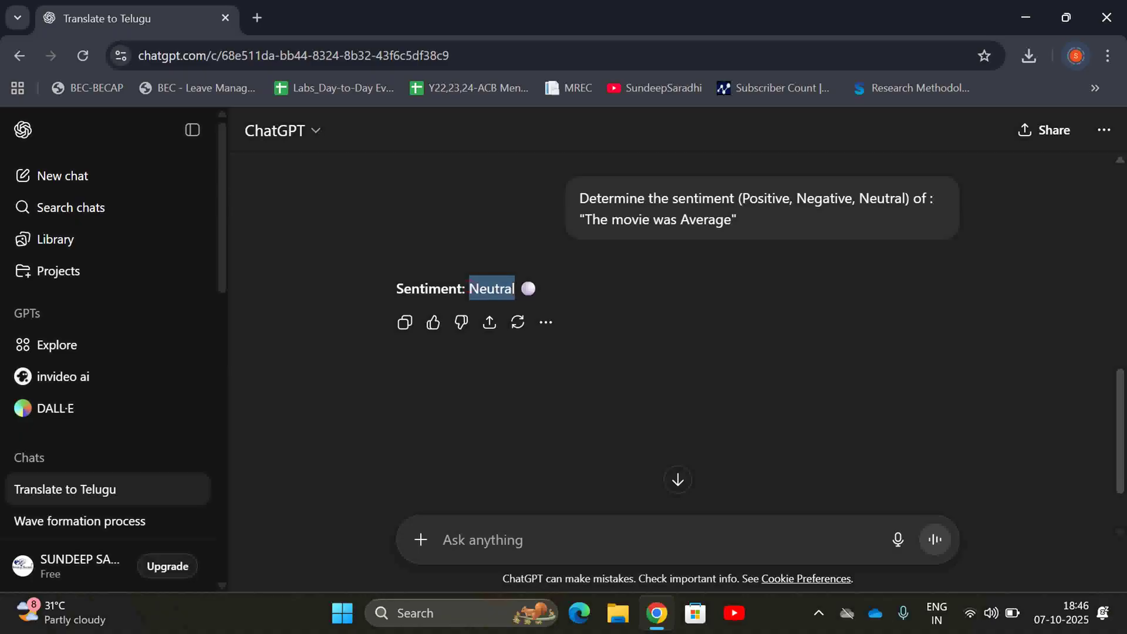
{"action": "left_click_drag", "start_coordinate": [584, 219], "coordinate": [909, 197]}
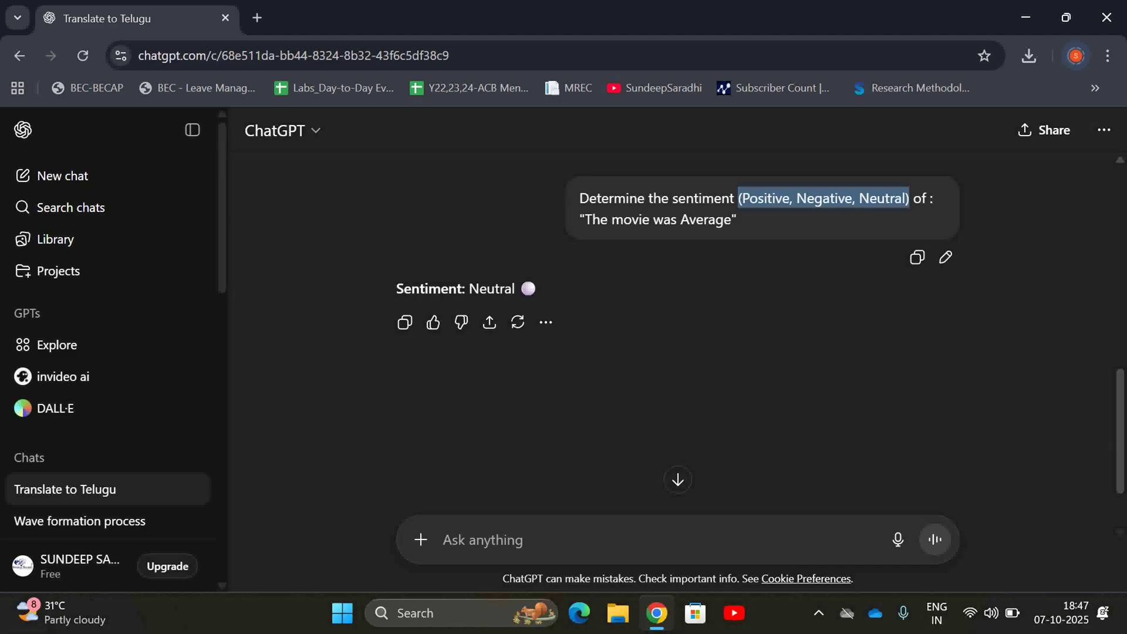
- Send the question "What is the square of 12?" in the same chat
{"action": "left_click", "coordinate": [533, 540]}
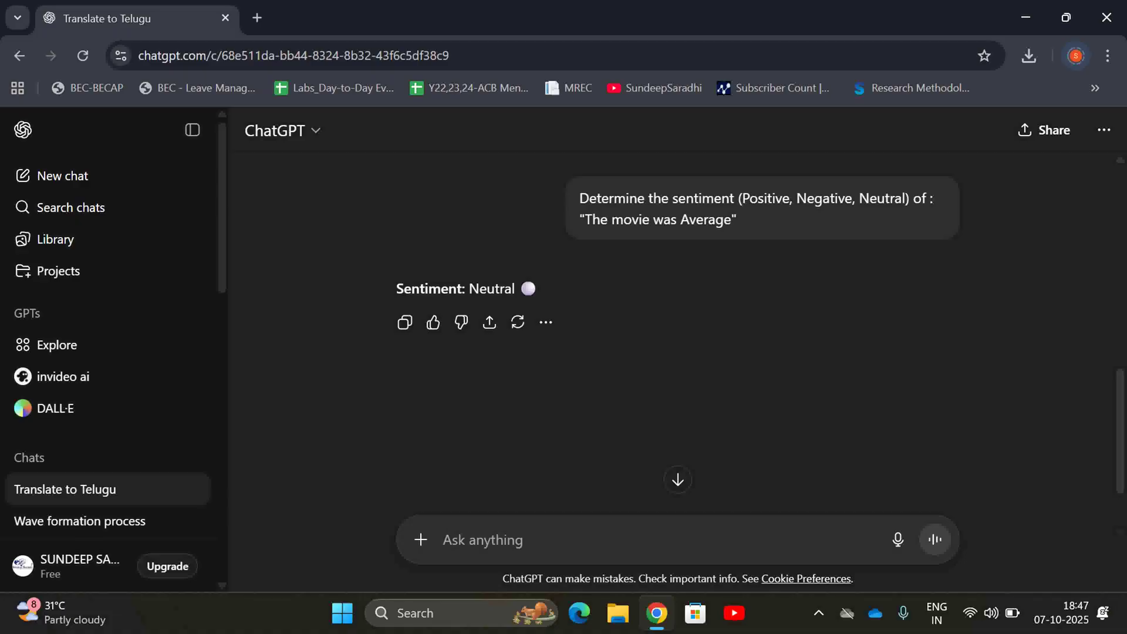
{"action": "type", "text": "What is t"}
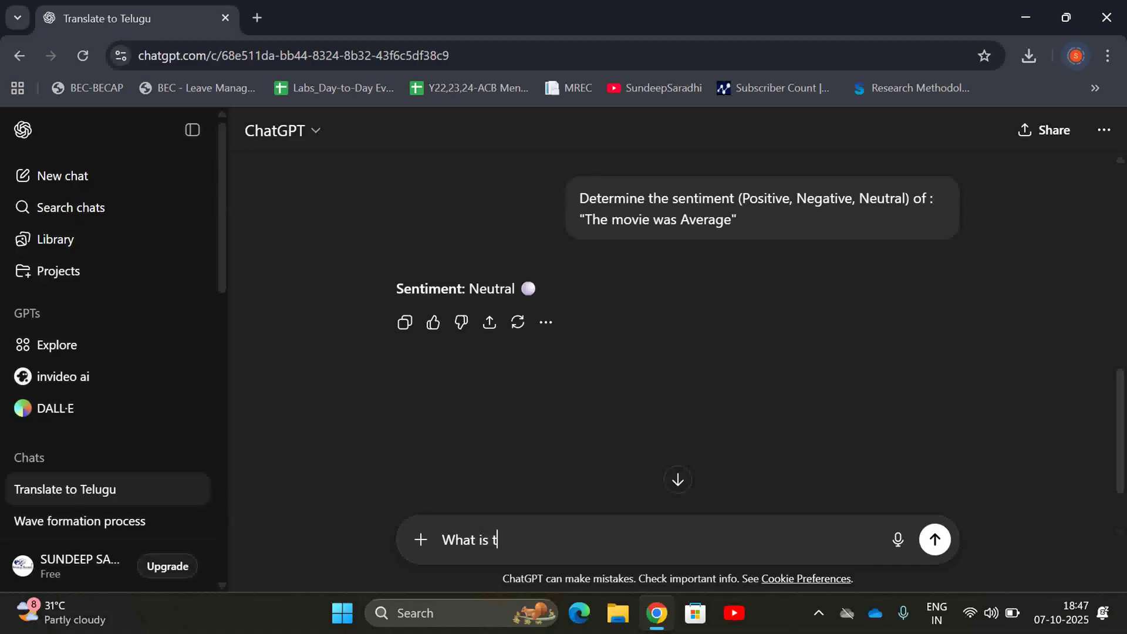
{"action": "type", "text": "he square of 12?"}
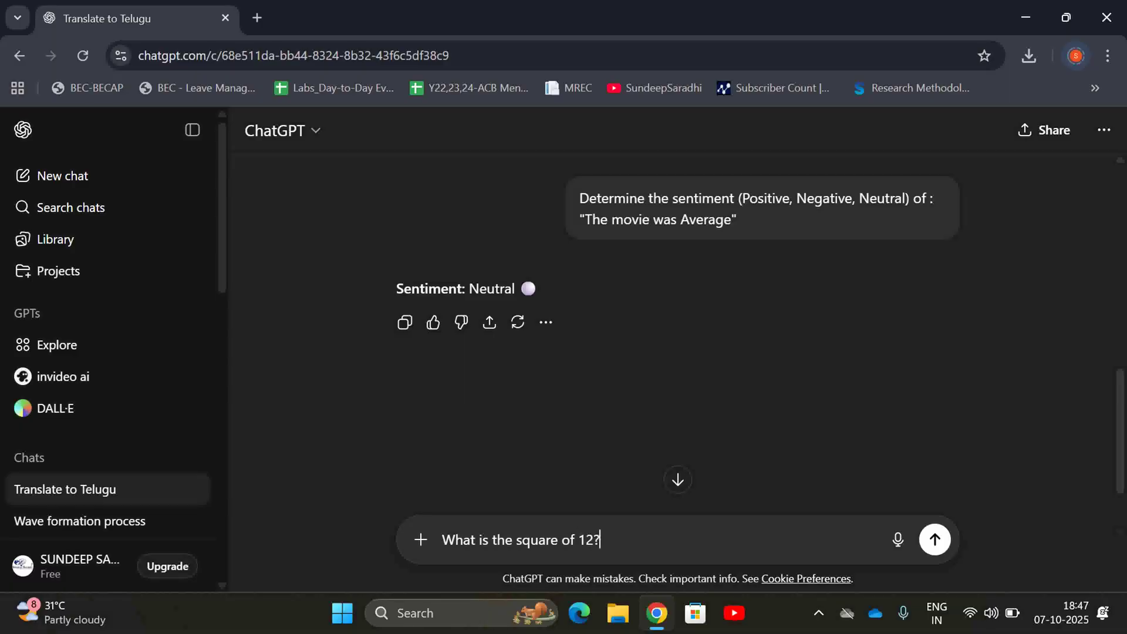
{"action": "key", "text": "Return"}
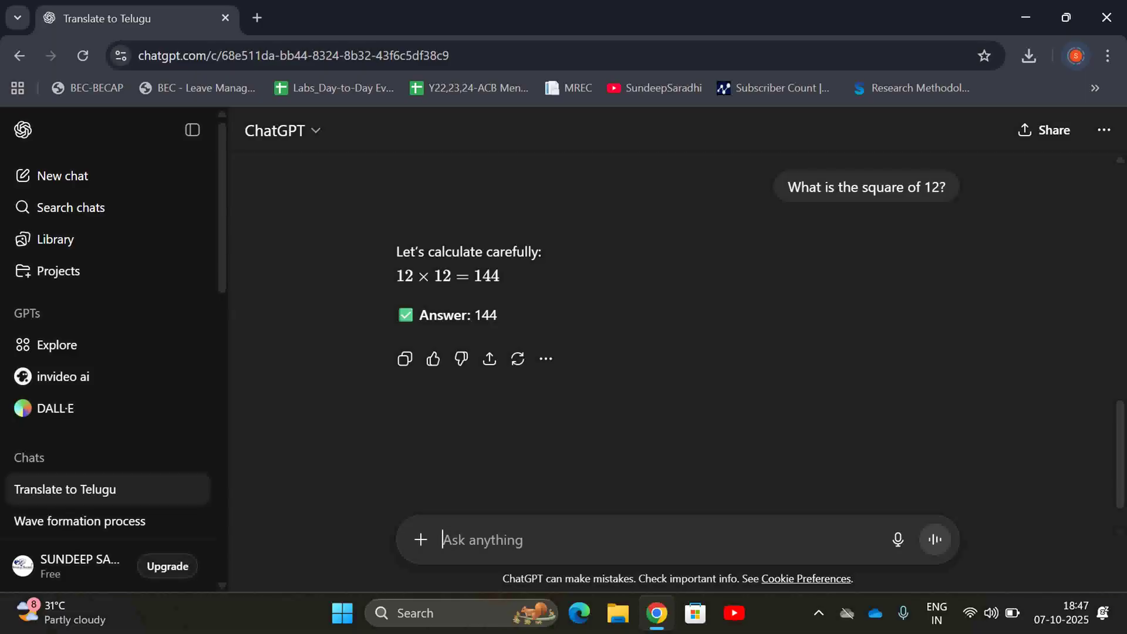
- Send the prompt 'classify: "The company announced a new AI-powered product today" Categories: Technology, Sports, Politics'
{"action": "type", "text": "classify"}
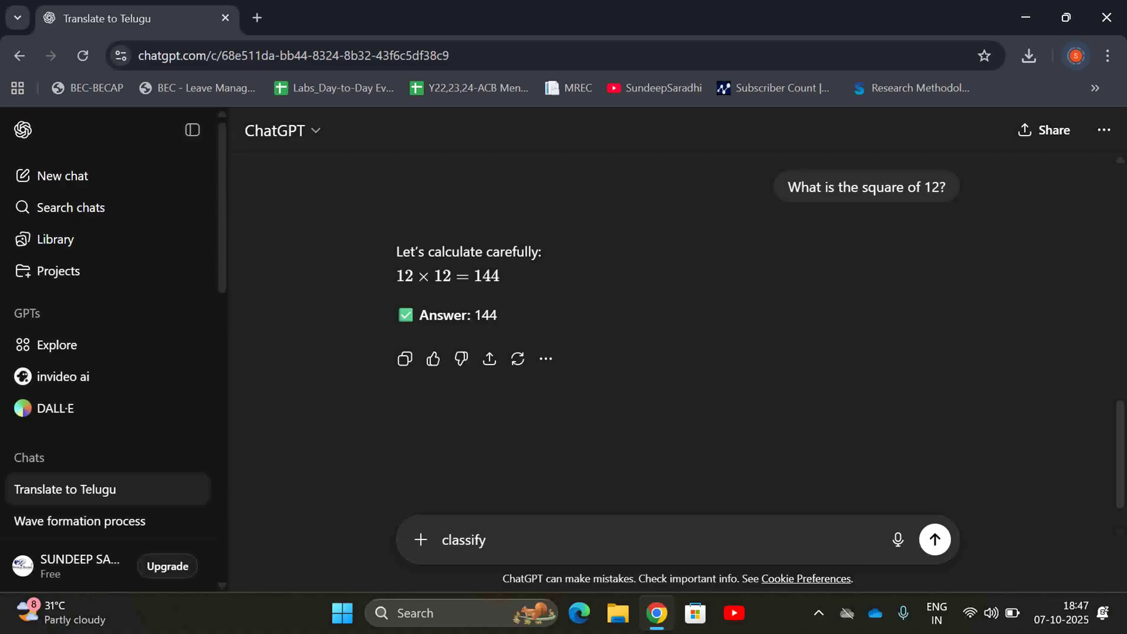
{"action": "type", "text": ": \"The company "}
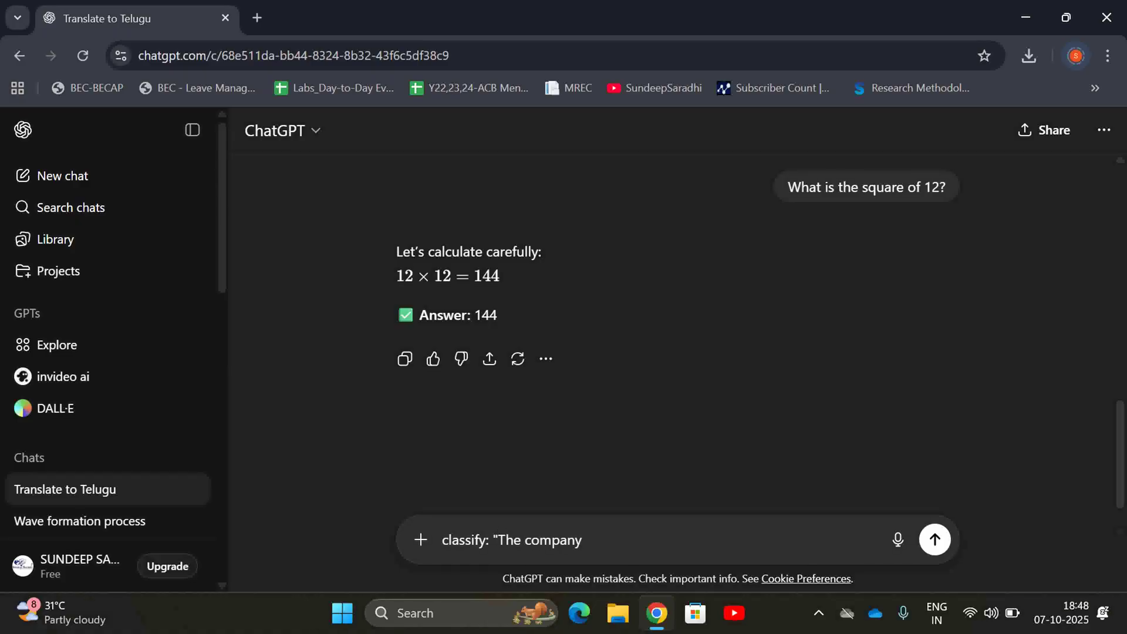
{"action": "type", "text": "announced a new A"}
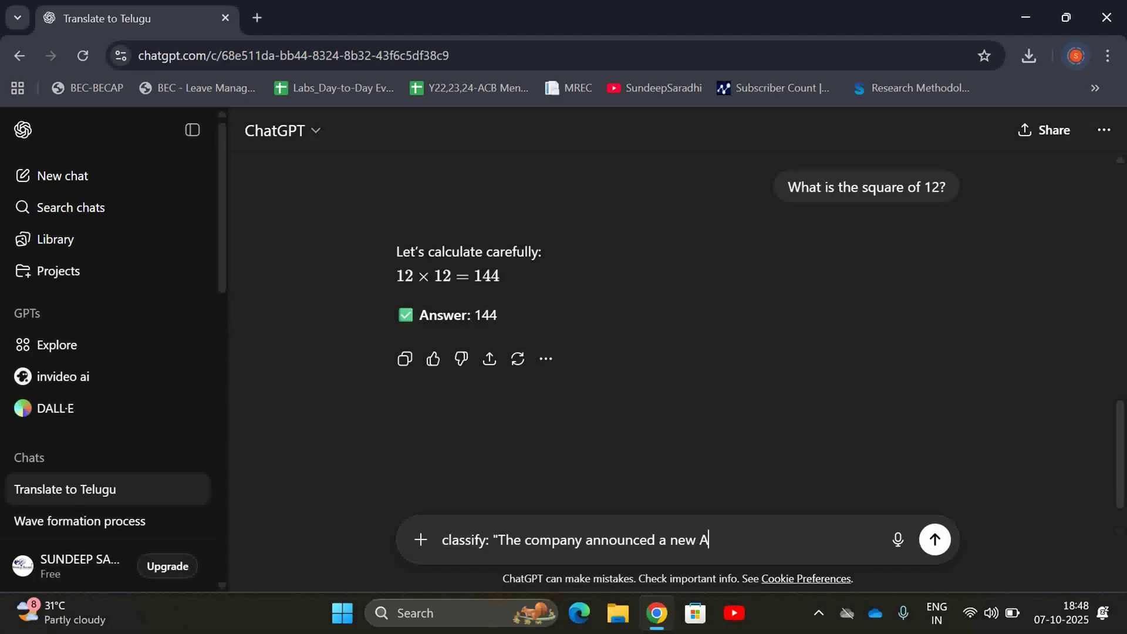
{"action": "type", "text": "I-powered product"}
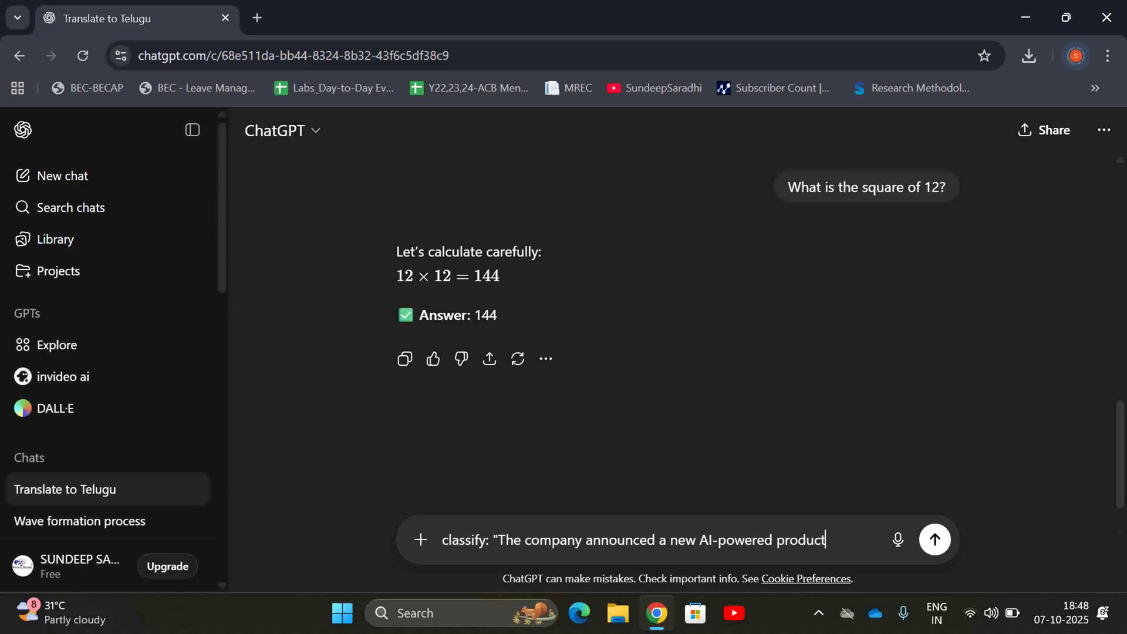
{"action": "type", "text": " today\" Cat"}
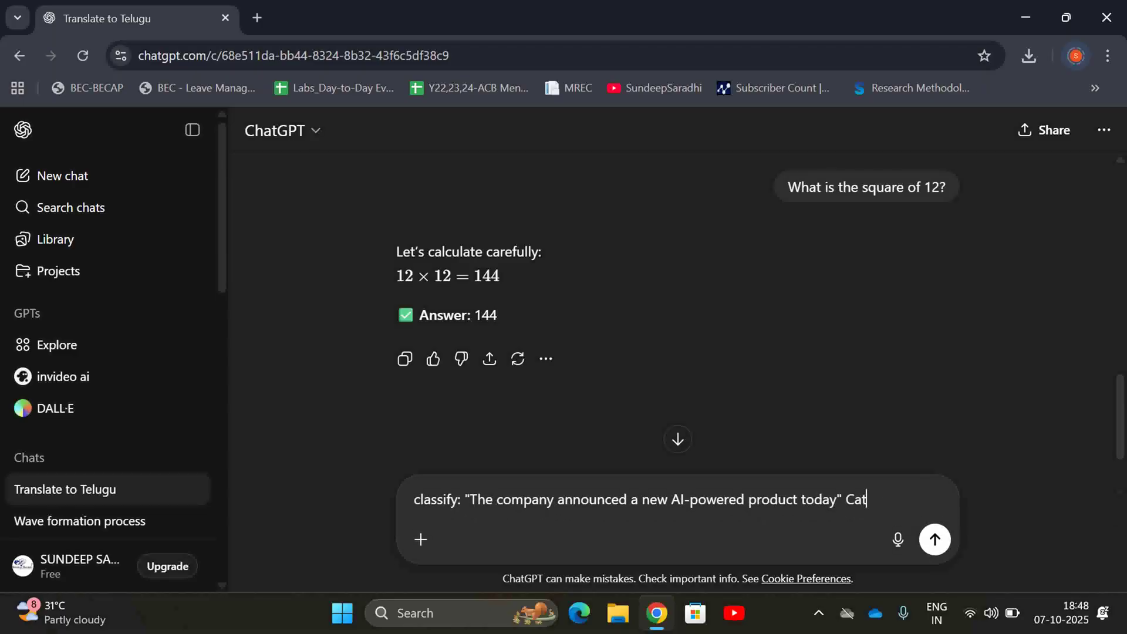
{"action": "type", "text": "egories: Techno"}
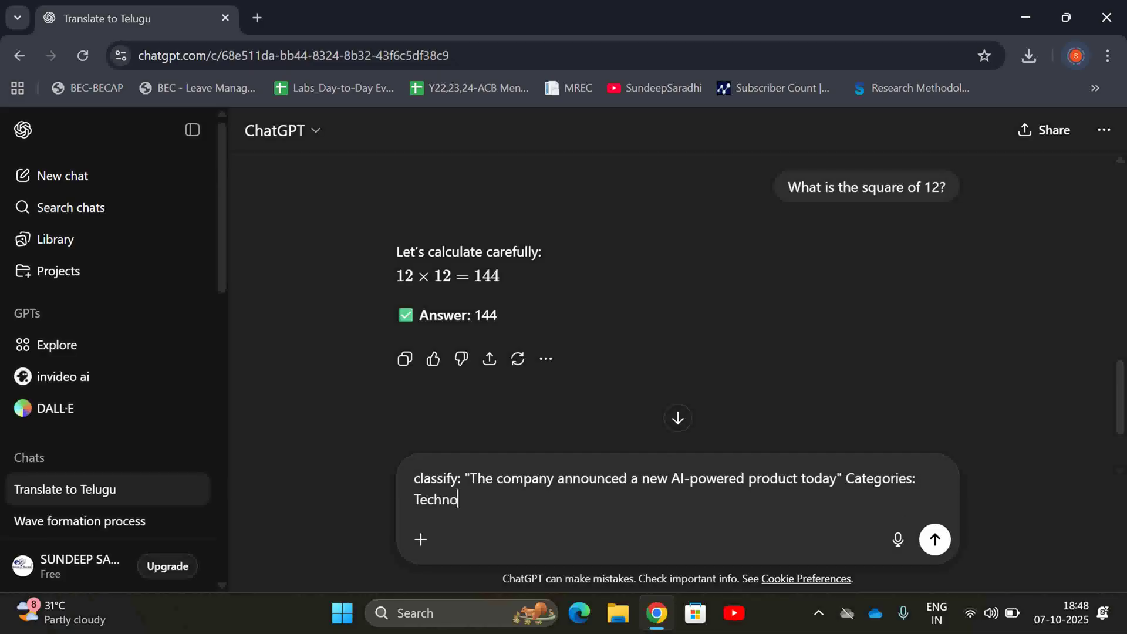
{"action": "type", "text": "logy, Sports, Politics"}
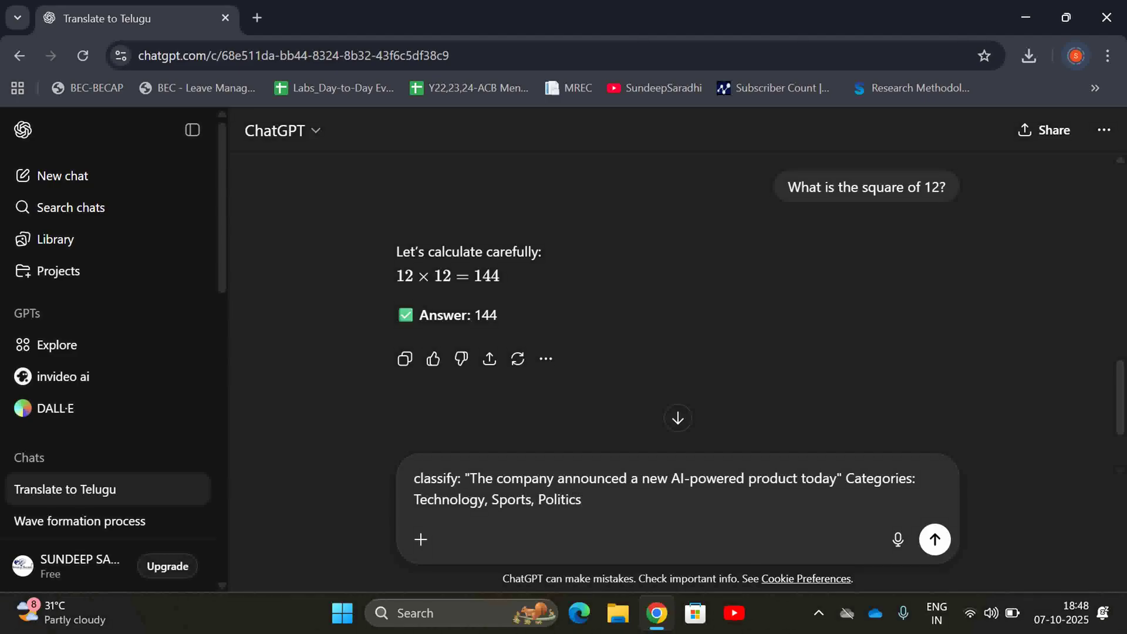
{"action": "key", "text": "Return"}
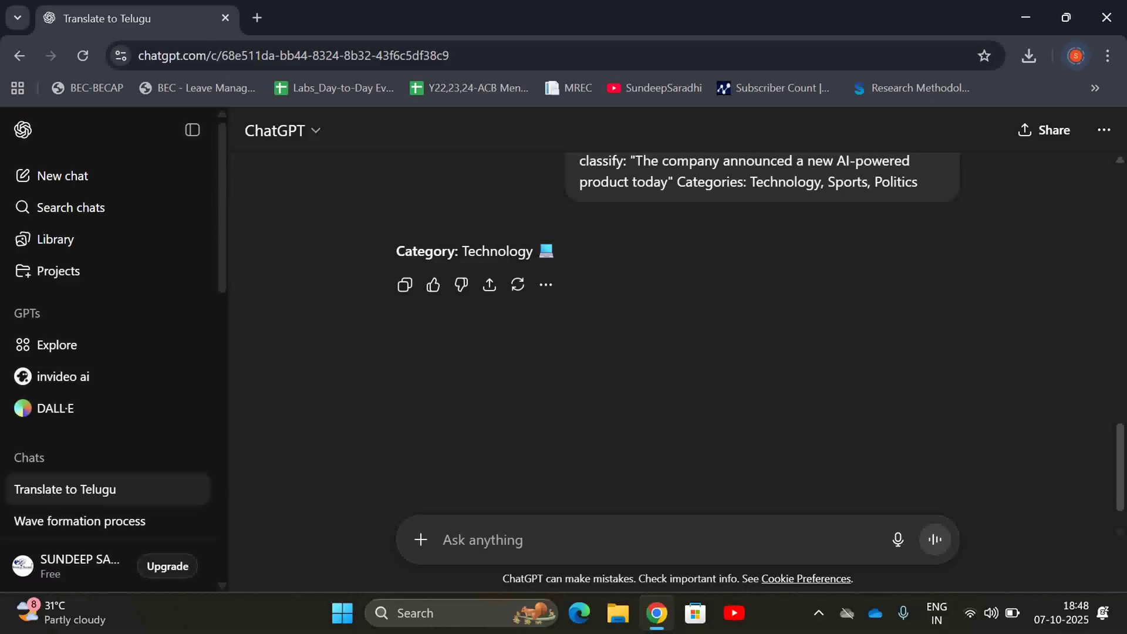
{"action": "scroll", "coordinate": [675, 329], "scroll_direction": "up", "scroll_amount": 2}
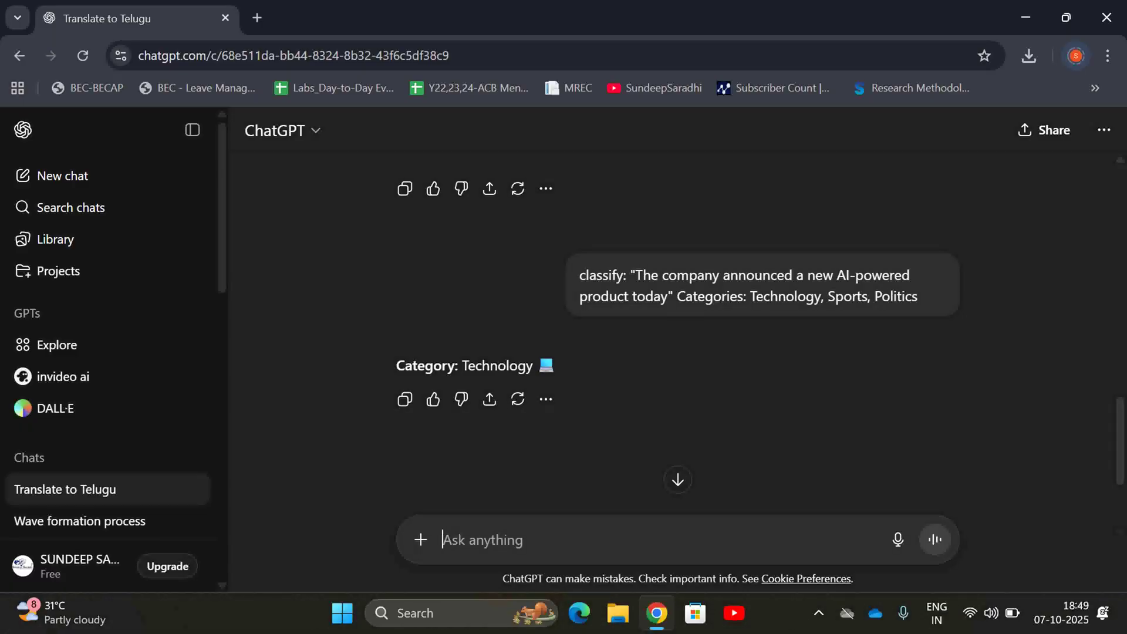
- Send the prompt 'Paraphrase: "The rapid advancement of technology is transforming our daily lives"'
{"action": "type", "text": "Para"}
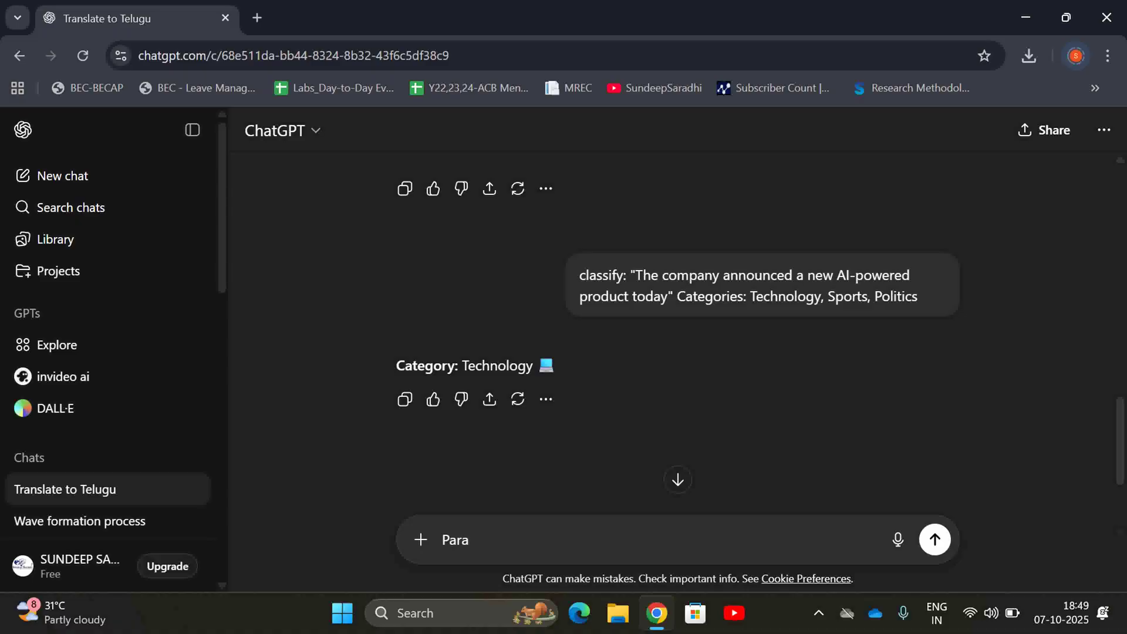
{"action": "type", "text": "phrase: \"The rapid ad"}
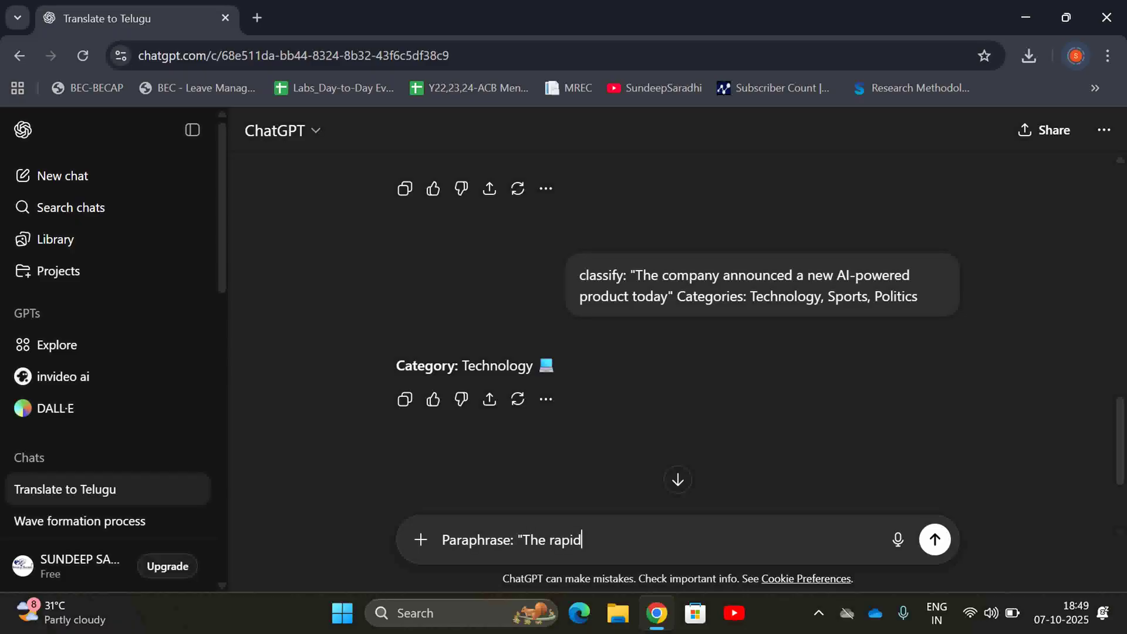
{"action": "type", "text": "ncement of technoog"}
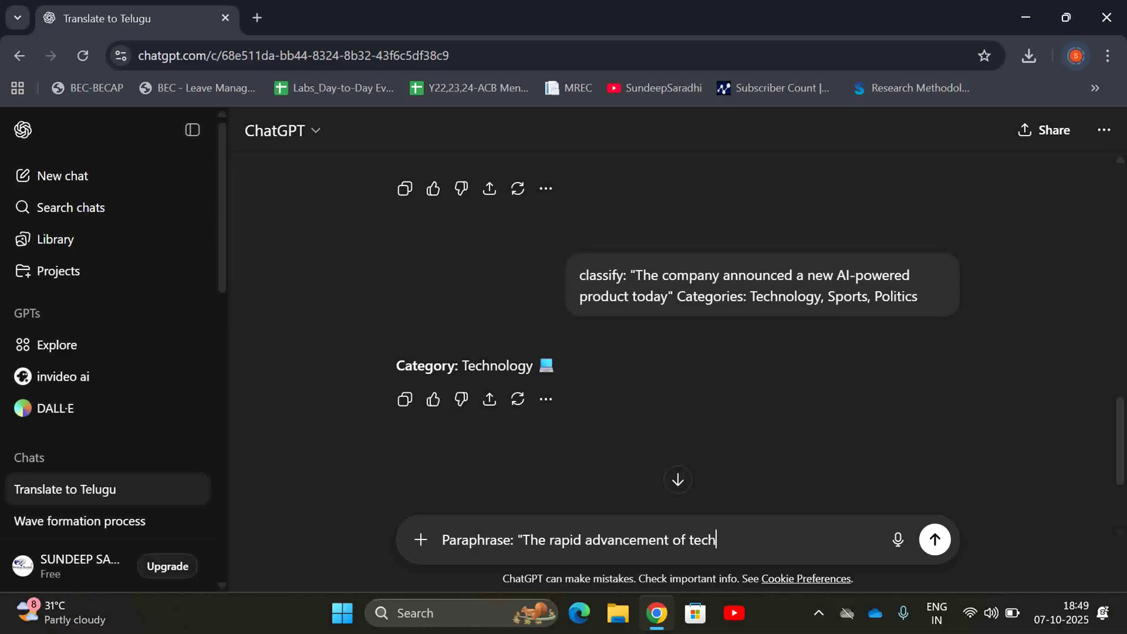
{"action": "key", "text": "BackSpace"}
{"action": "key", "text": "BackSpace"}
{"action": "type", "text": "logy is transof"}
{"action": "key", "text": "BackSpace"}
{"action": "key", "text": "BackSpace"}
{"action": "type", "text": "formi"}
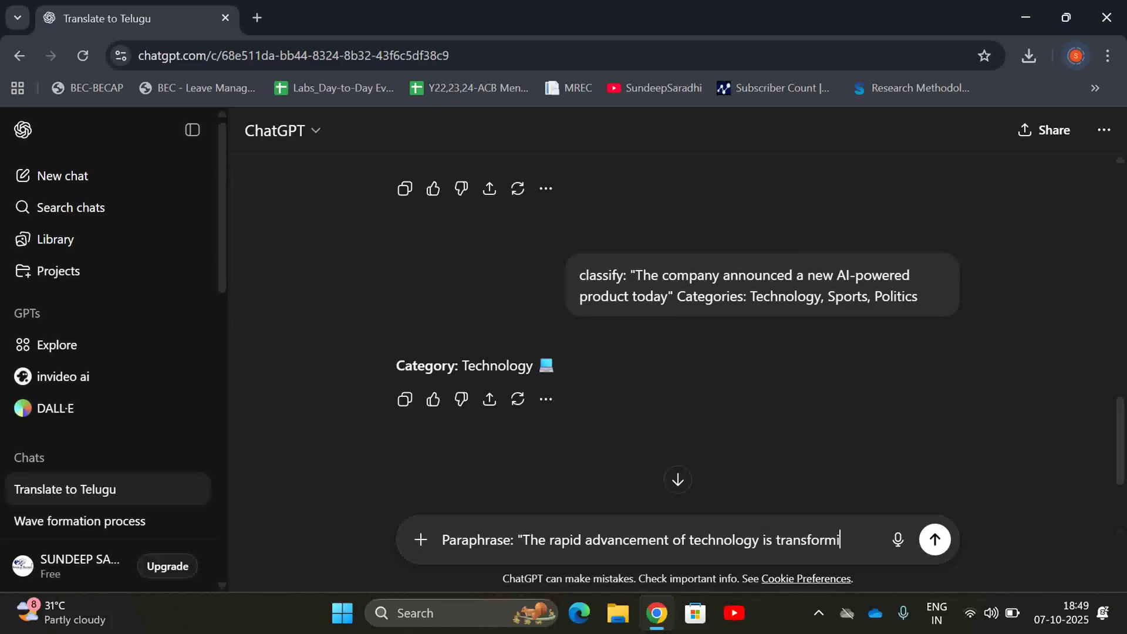
{"action": "type", "text": "ng our "}
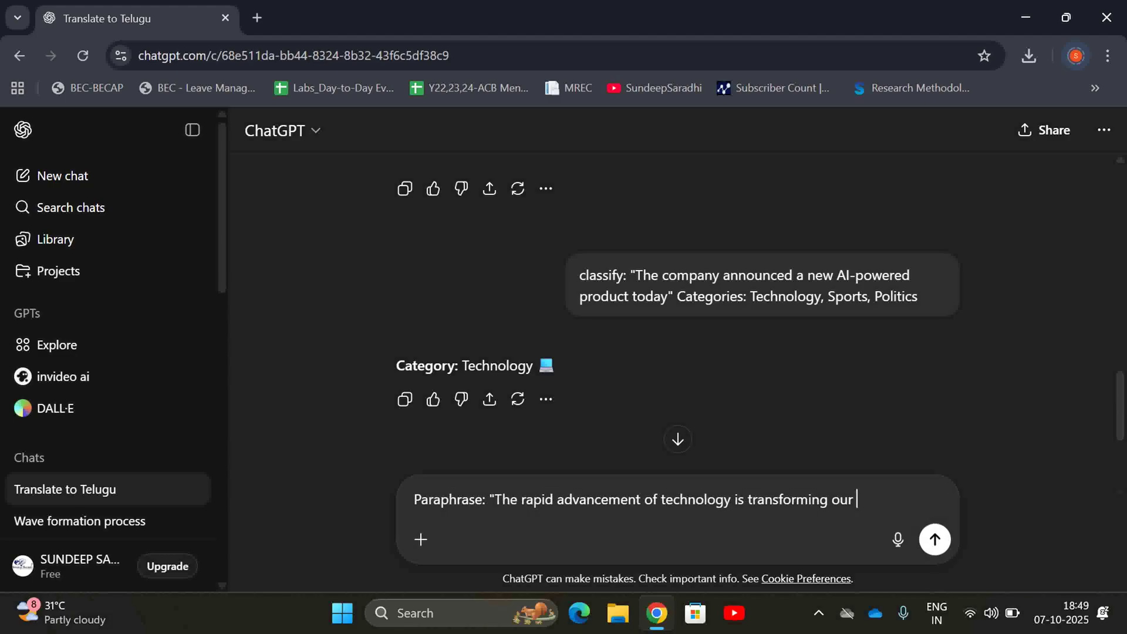
{"action": "type", "text": "daily lives\""}
{"action": "key", "text": "Return"}
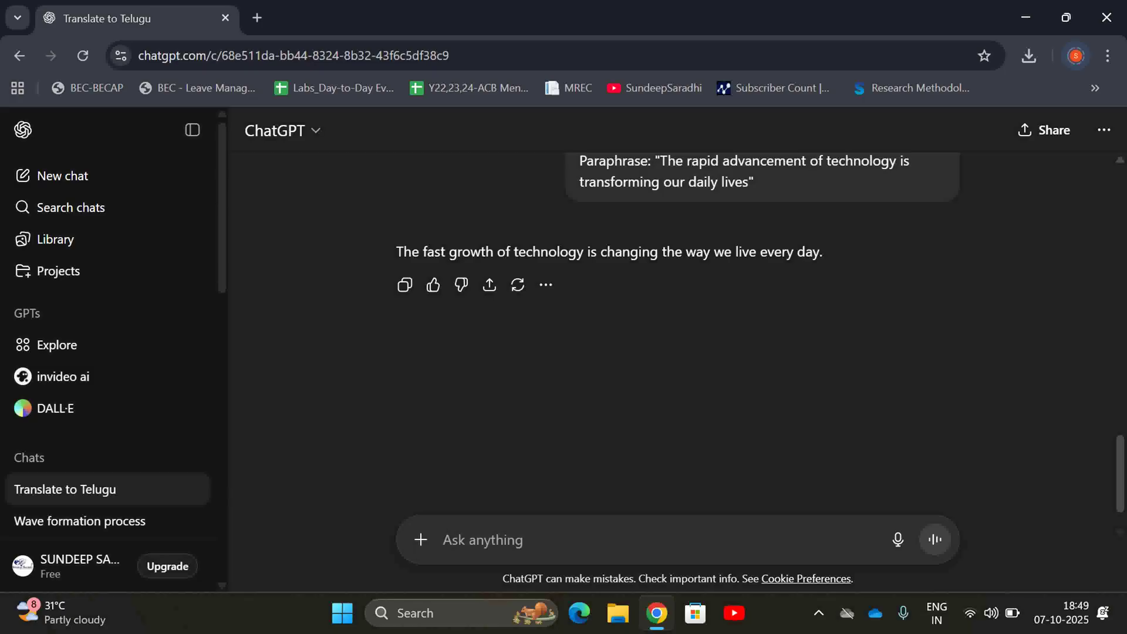
{"action": "scroll", "coordinate": [677, 329], "scroll_direction": "up", "scroll_amount": 2}
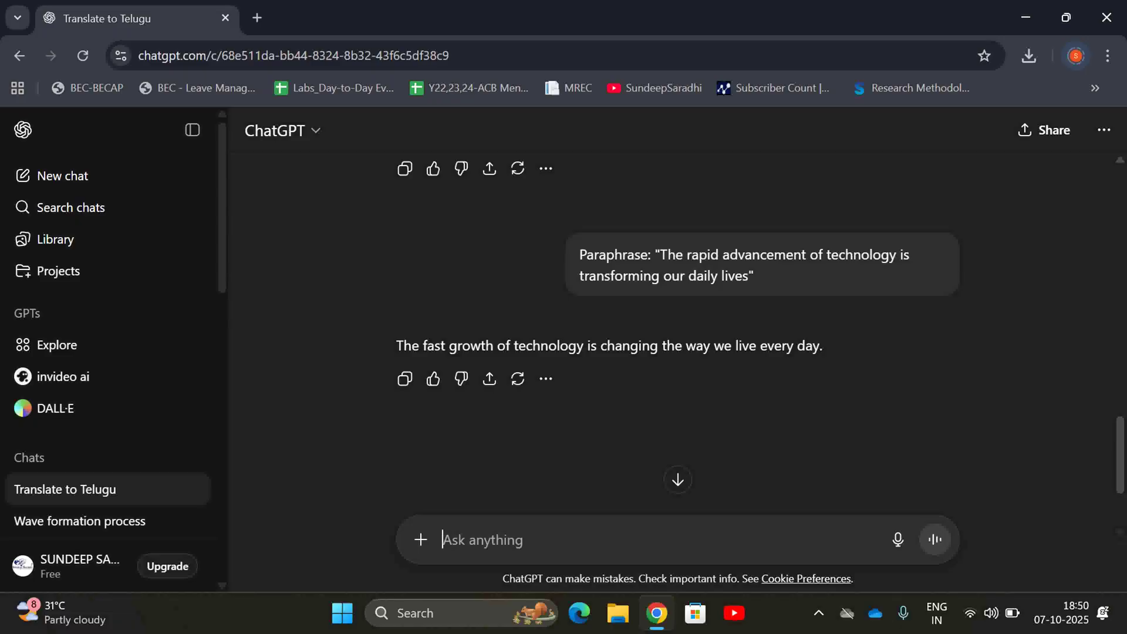
- Send the prompt "arrange the given numbers in ascending order: 10,100,20,200,30,400"
{"action": "scroll", "coordinate": [677, 329], "scroll_direction": "down", "scroll_amount": 3}
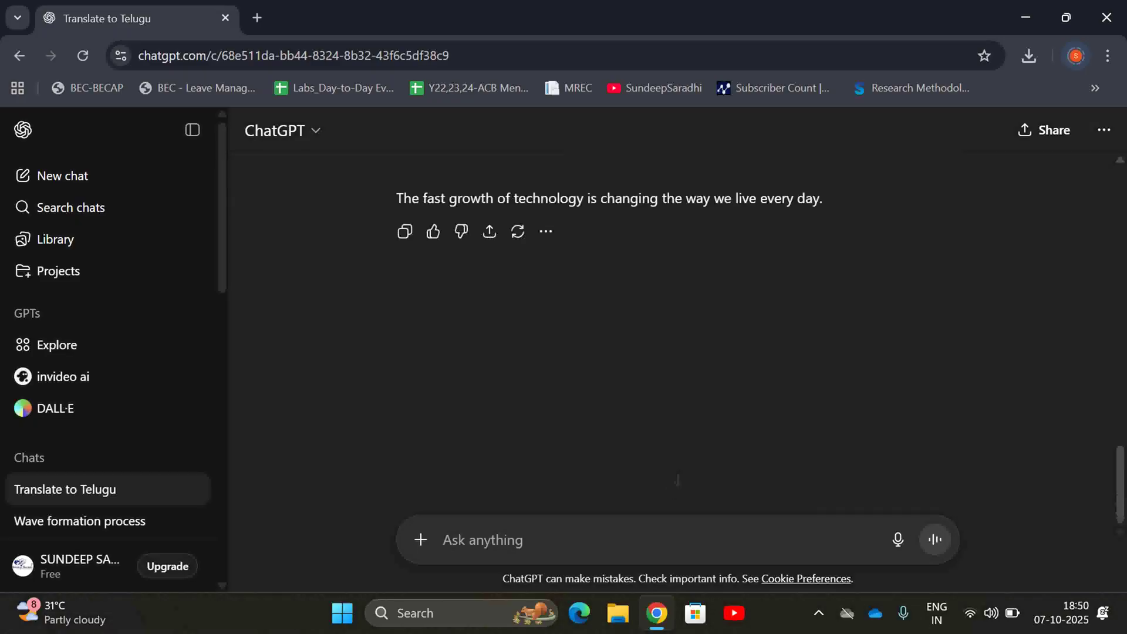
{"action": "left_click", "coordinate": [519, 521]}
{"action": "type", "text": "arrange "}
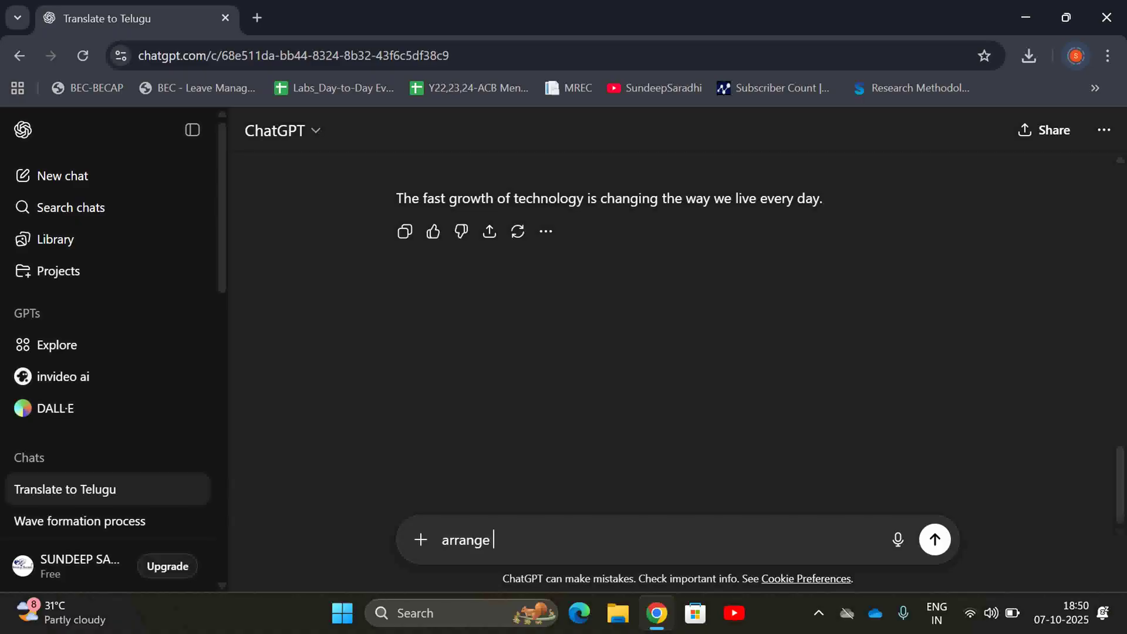
{"action": "type", "text": "the given number"}
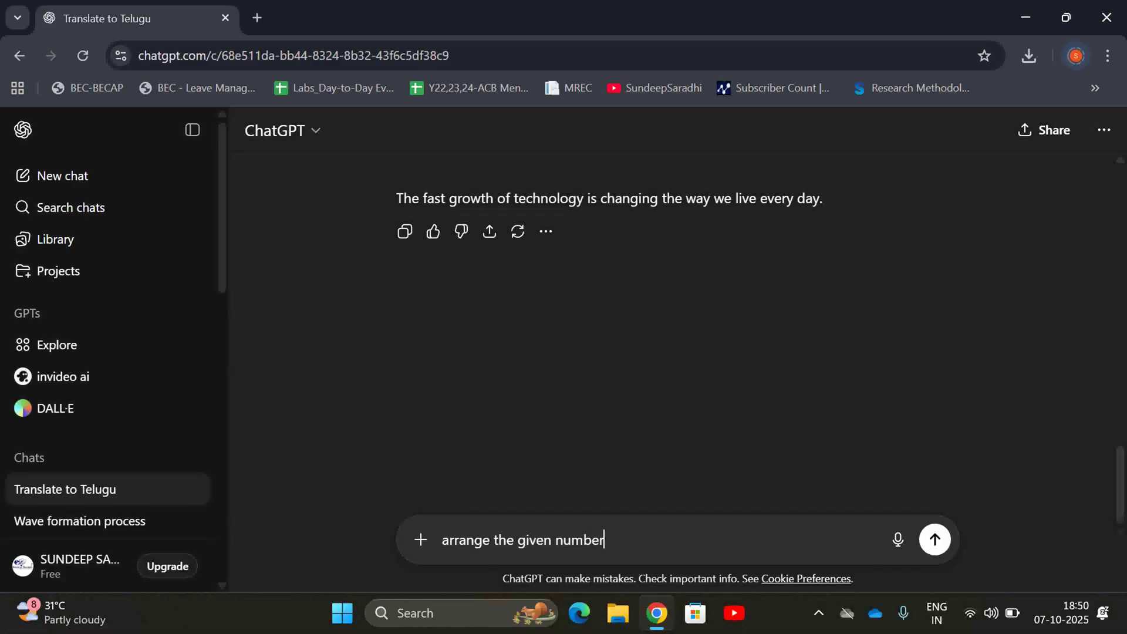
{"action": "type", "text": "s in ascending order"}
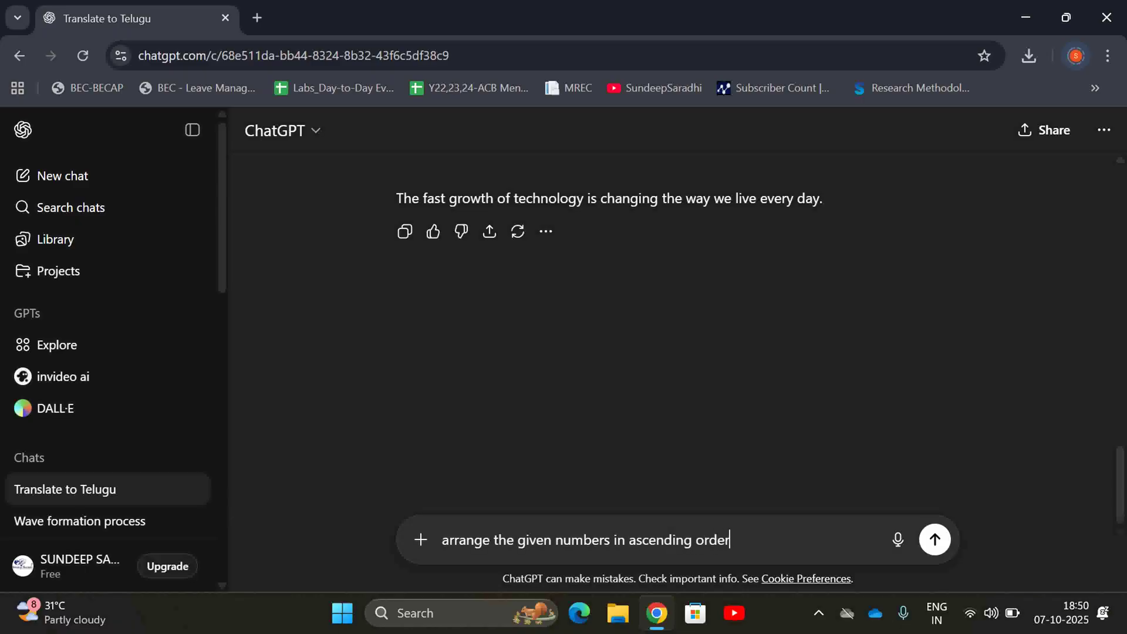
{"action": "type", "text": ": 10,100,20,200,30,400"}
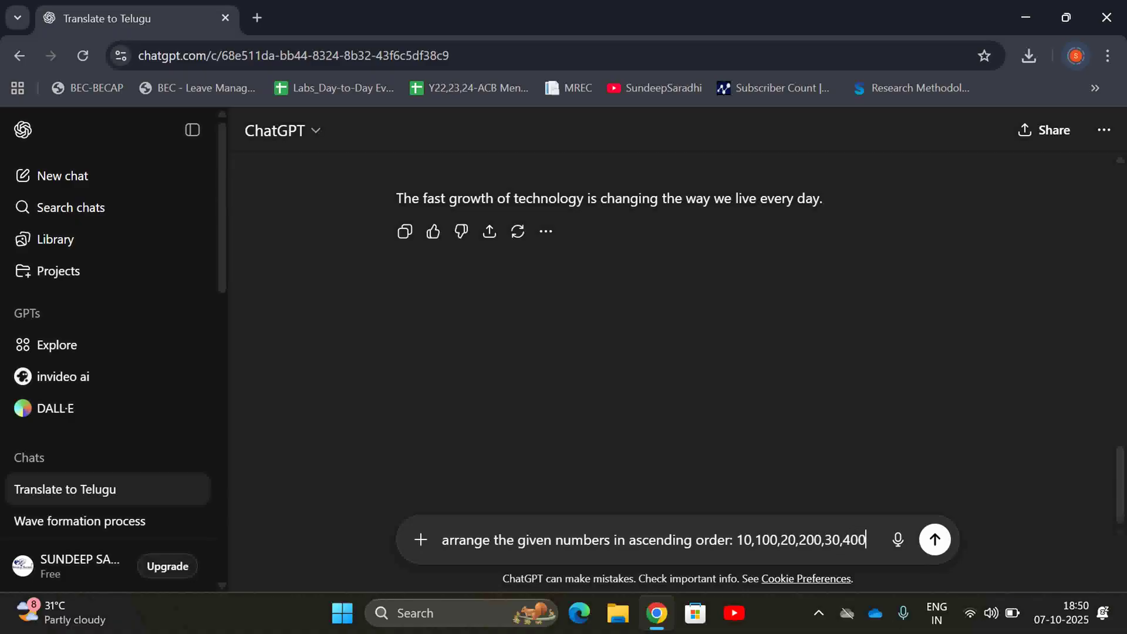
{"action": "key", "text": "Return"}
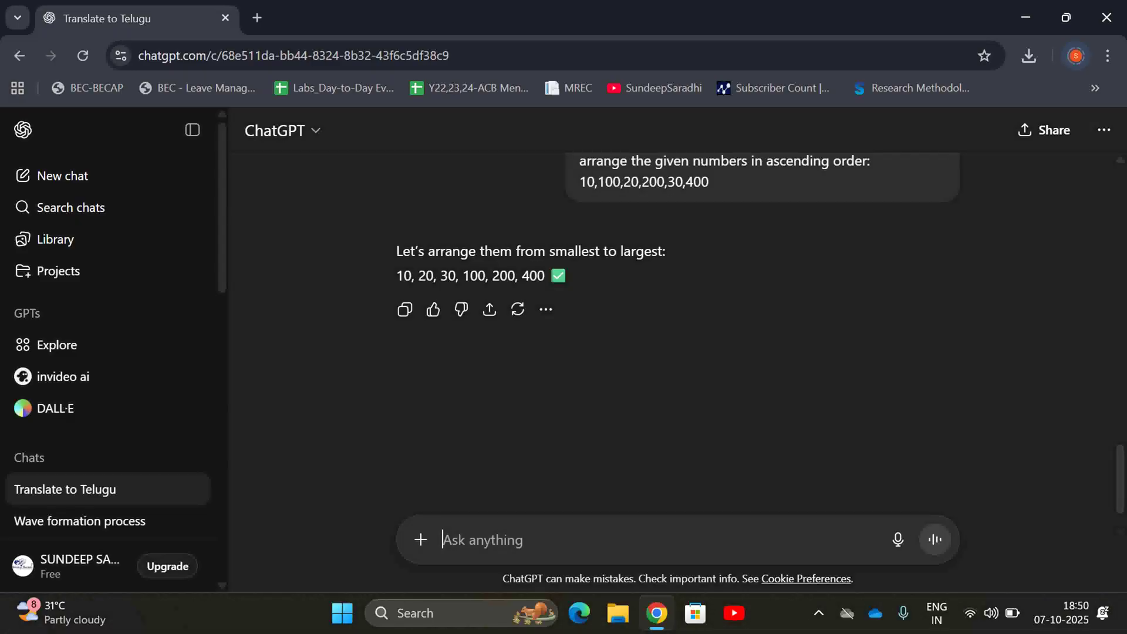
- Send the question "what are the first 10 prime numbers?" in the same chat
{"action": "type", "text": "what are the "}
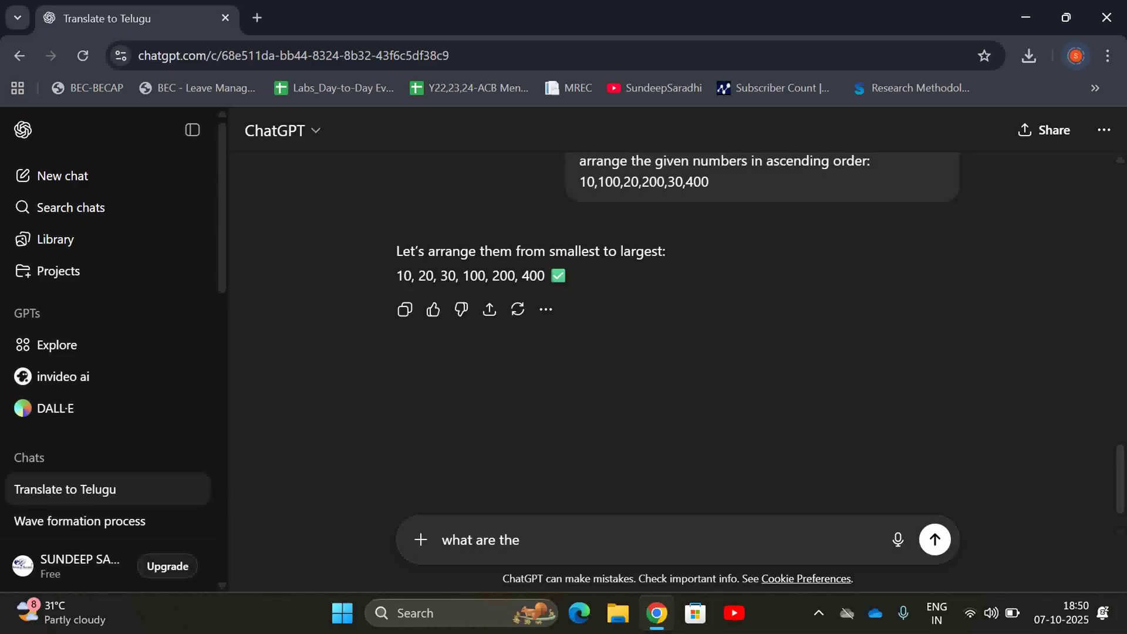
{"action": "type", "text": "first 10 prime nu"}
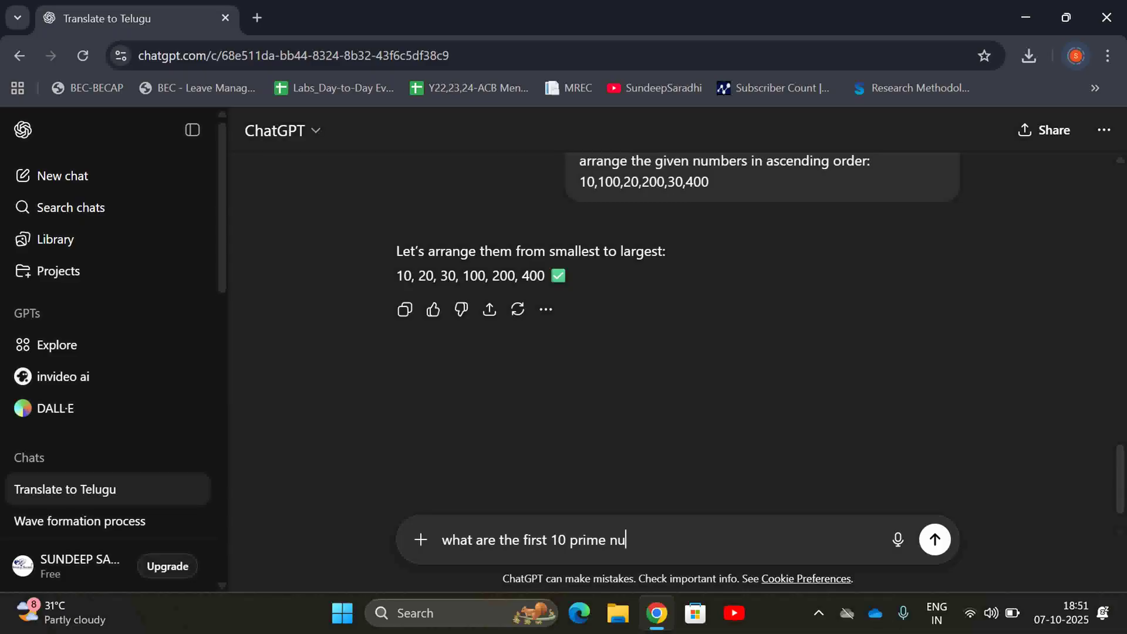
{"action": "type", "text": "mbers?"}
{"action": "key", "text": "Return"}
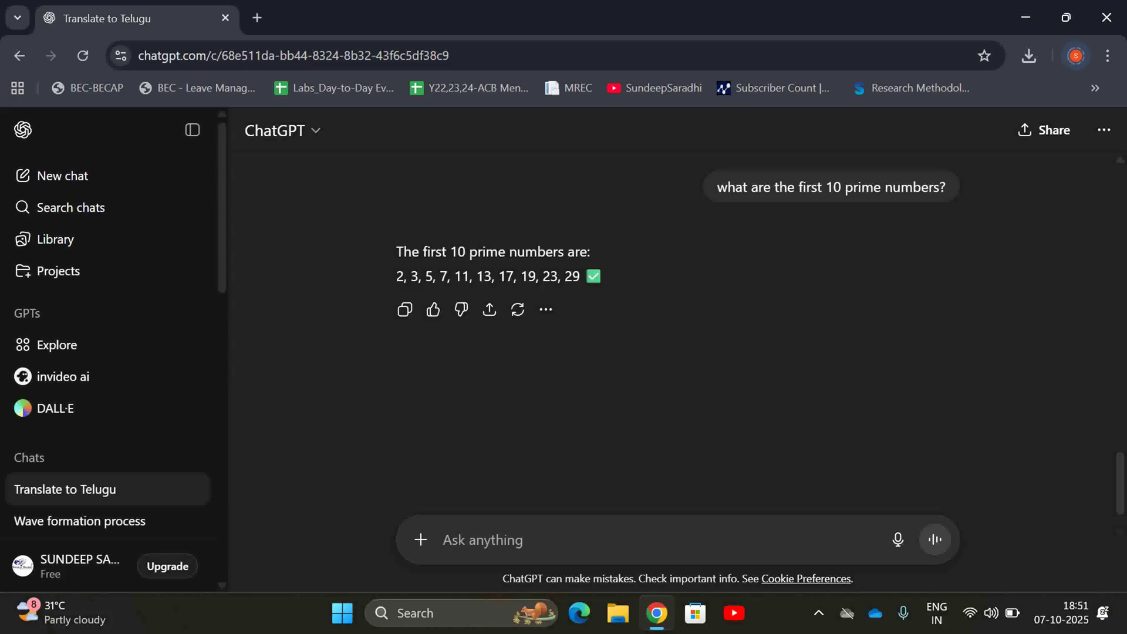
- Send the prompt 'Simplify: "Utilizing AI algorithms can significantly optimize computational processes"' and dismiss the plan limit notice
{"action": "type", "text": "Sim"}
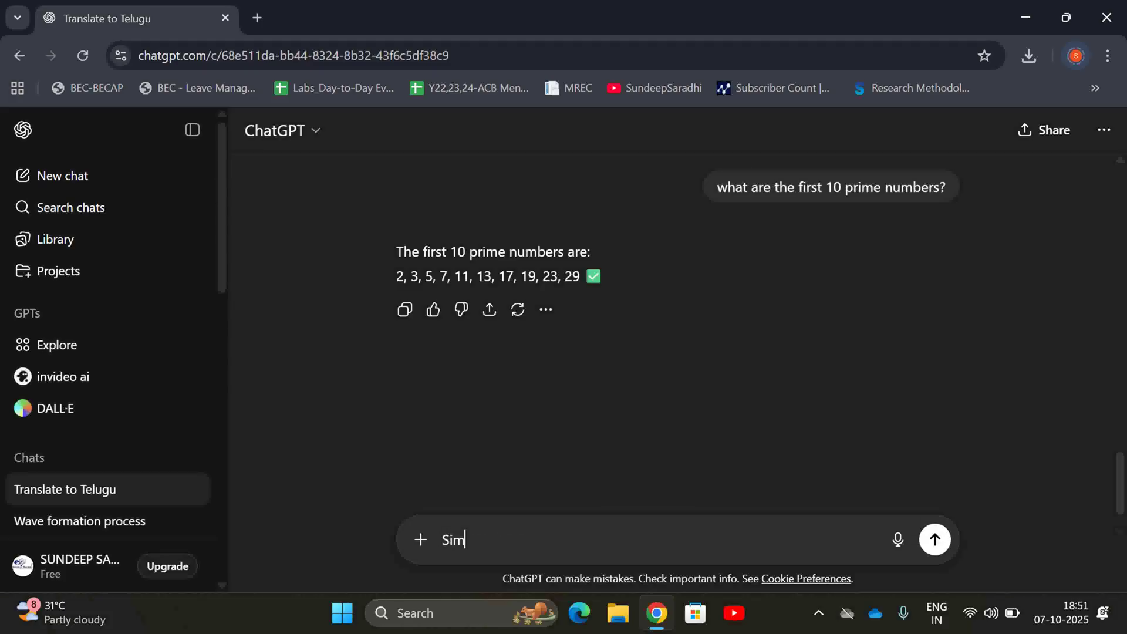
{"action": "type", "text": "plify: \"Utilizing"}
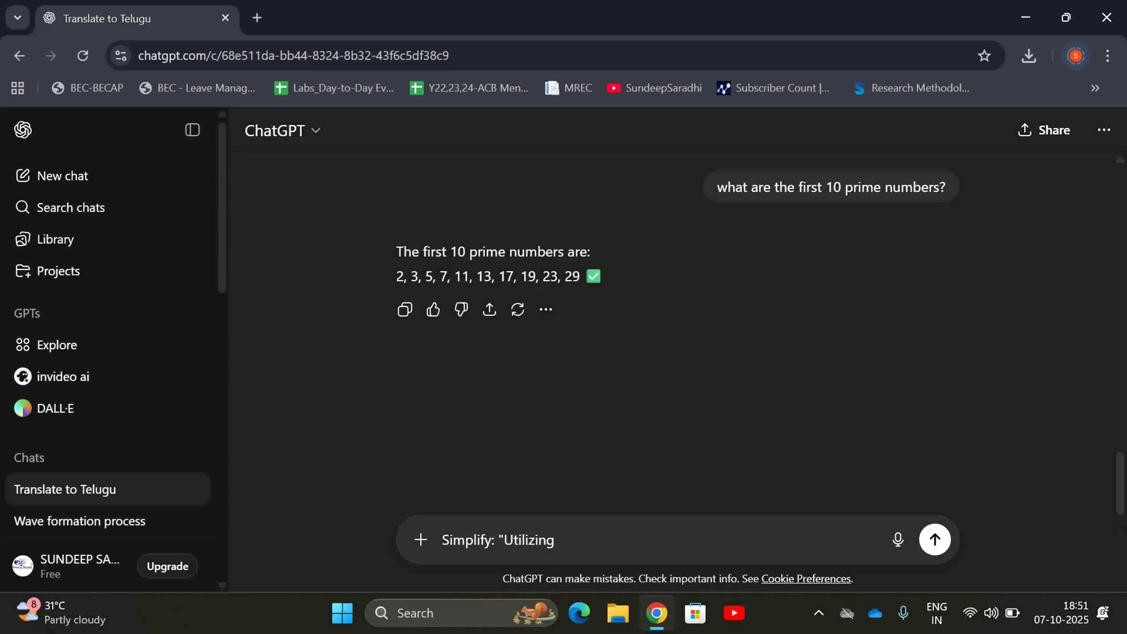
{"action": "type", "text": " AI algorithms can "}
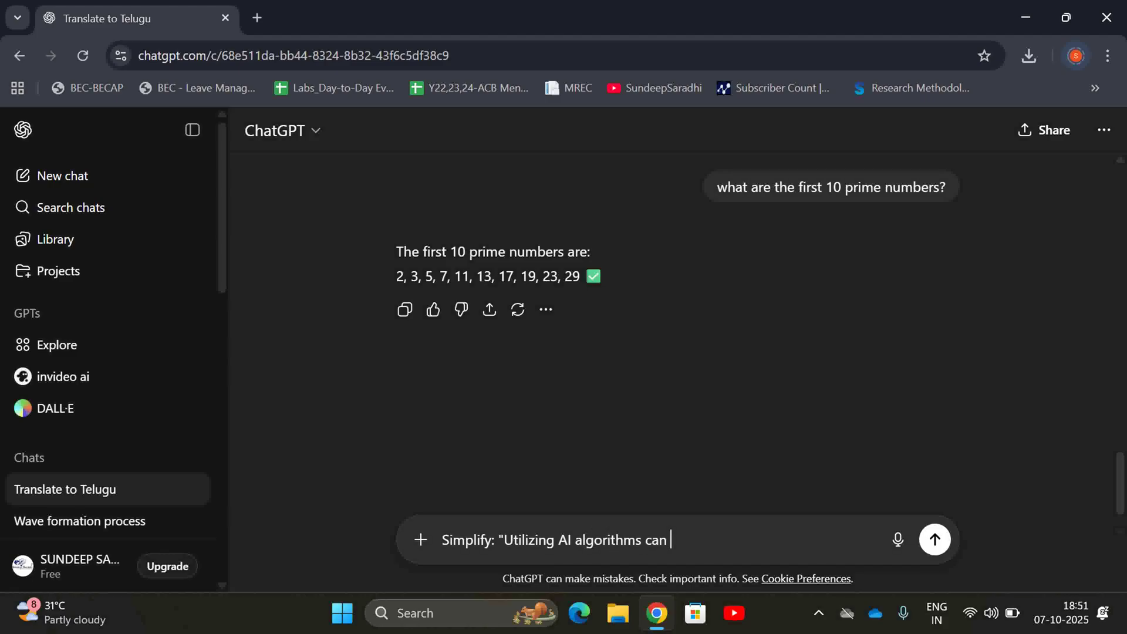
{"action": "type", "text": "significantly optimize"}
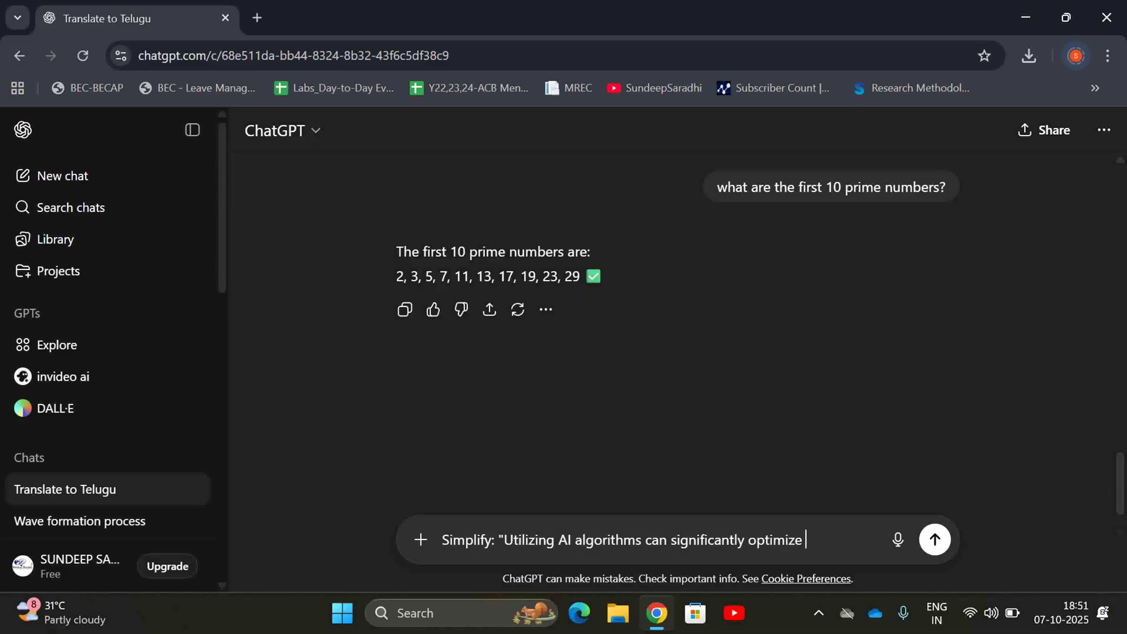
{"action": "type", "text": " computational proc"}
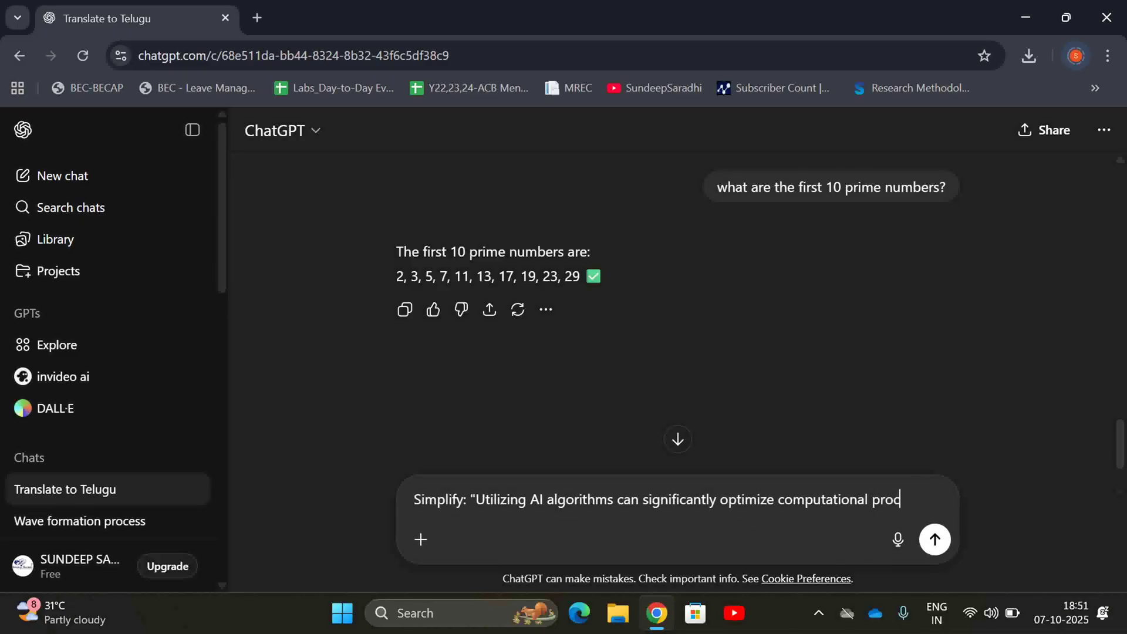
{"action": "type", "text": "esses\""}
{"action": "key", "text": "Return"}
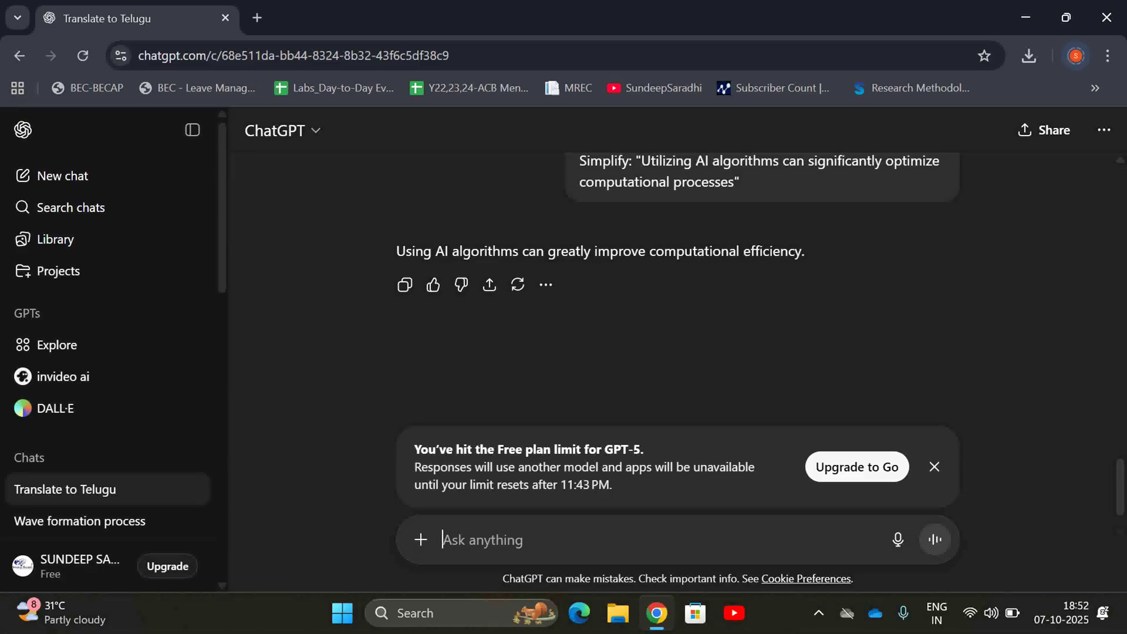
{"action": "left_click", "coordinate": [934, 467]}
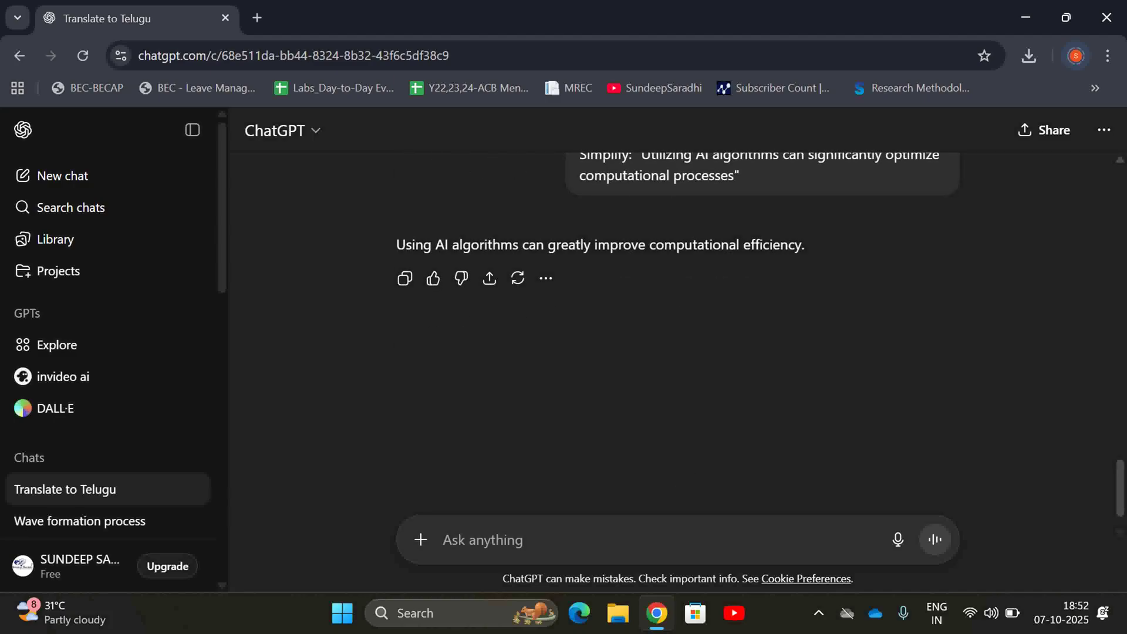
- Review the latest prompts and replies and highlight the instruction word "Simplify:" in the last sent prompt
{"action": "scroll", "coordinate": [677, 329], "scroll_direction": "up", "scroll_amount": 2}
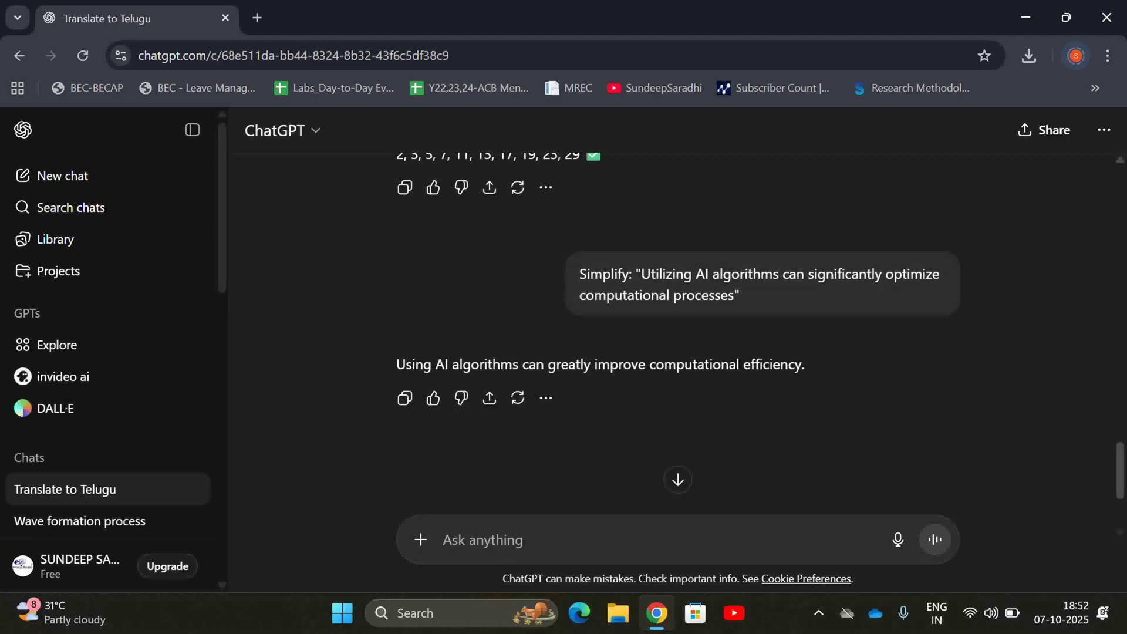
{"action": "scroll", "coordinate": [677, 343], "scroll_direction": "up", "scroll_amount": 10}
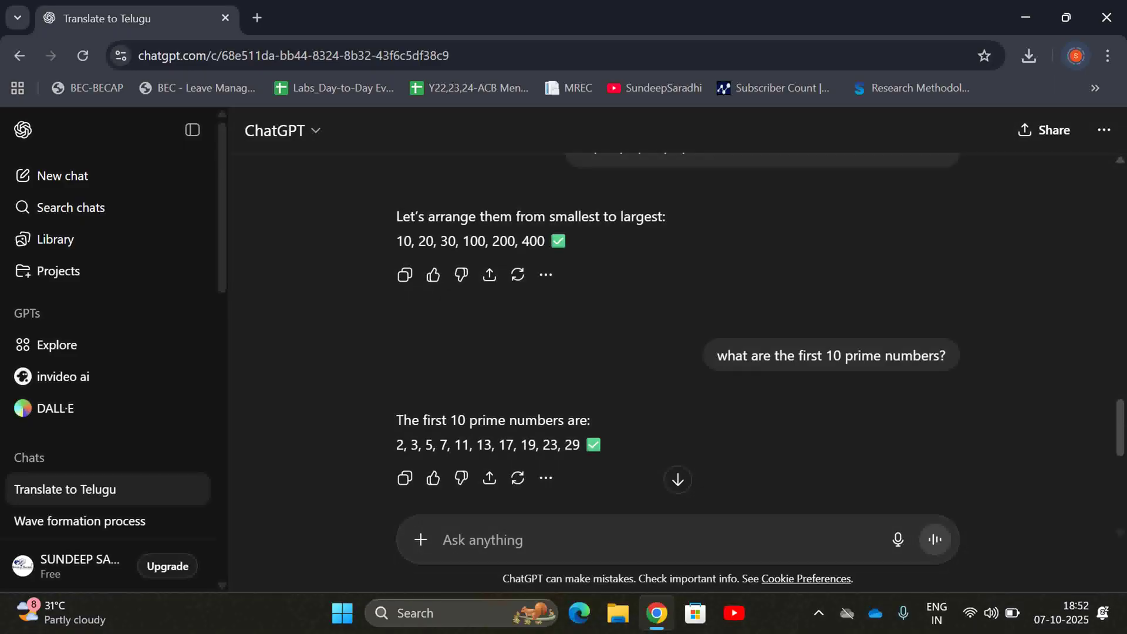
{"action": "scroll", "coordinate": [677, 344], "scroll_direction": "down", "scroll_amount": 10}
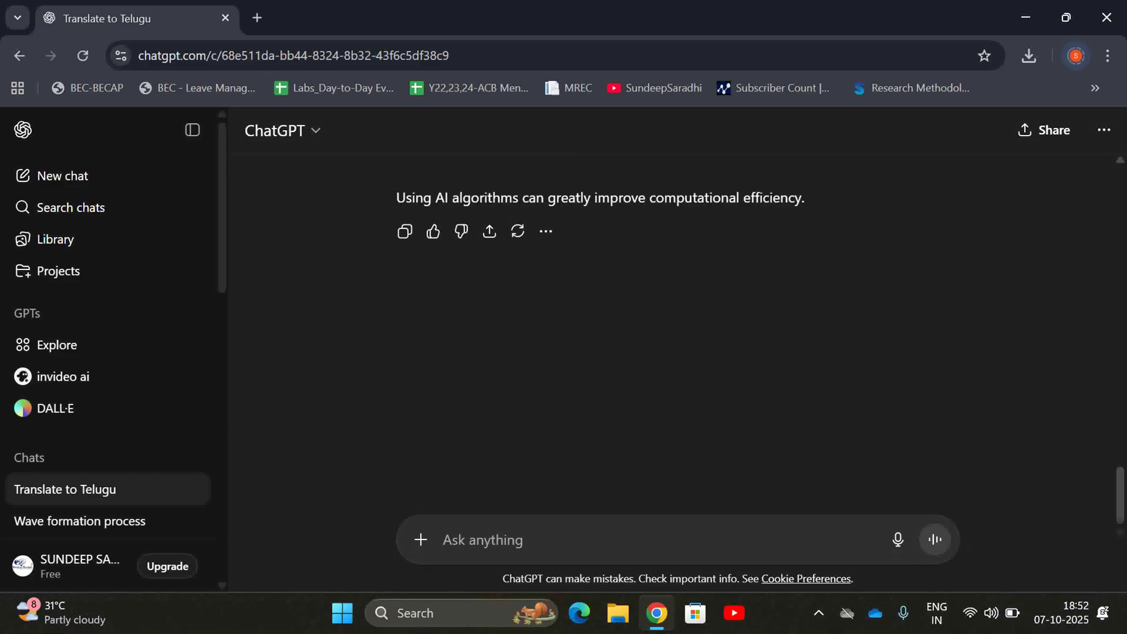
{"action": "scroll", "coordinate": [678, 343], "scroll_direction": "up", "scroll_amount": 2}
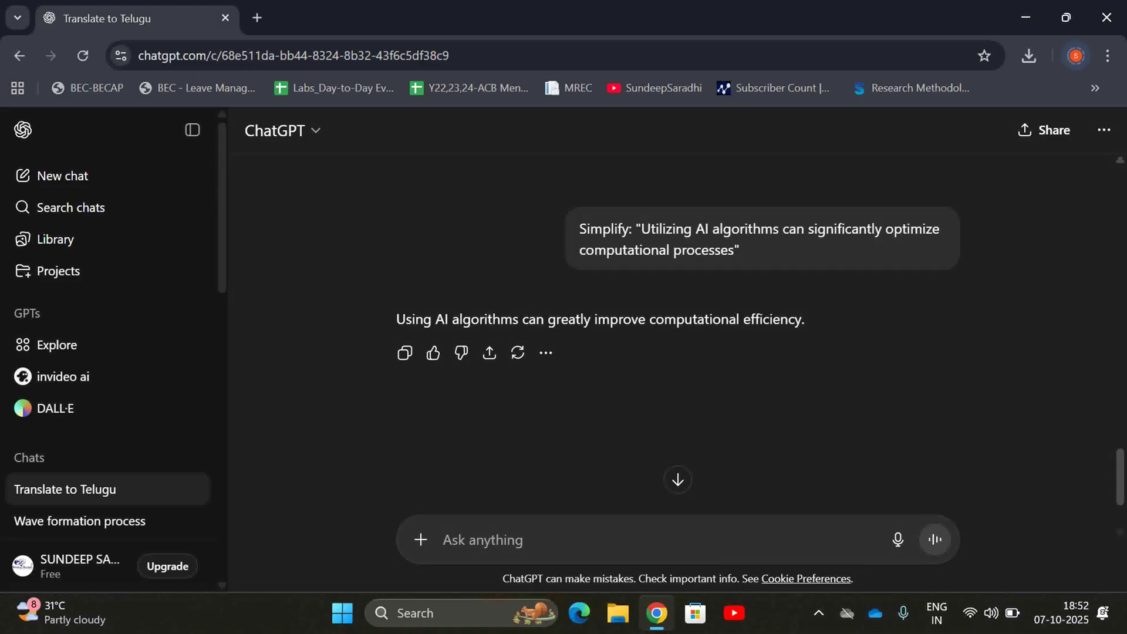
{"action": "left_click_drag", "start_coordinate": [579, 229], "coordinate": [635, 228]}
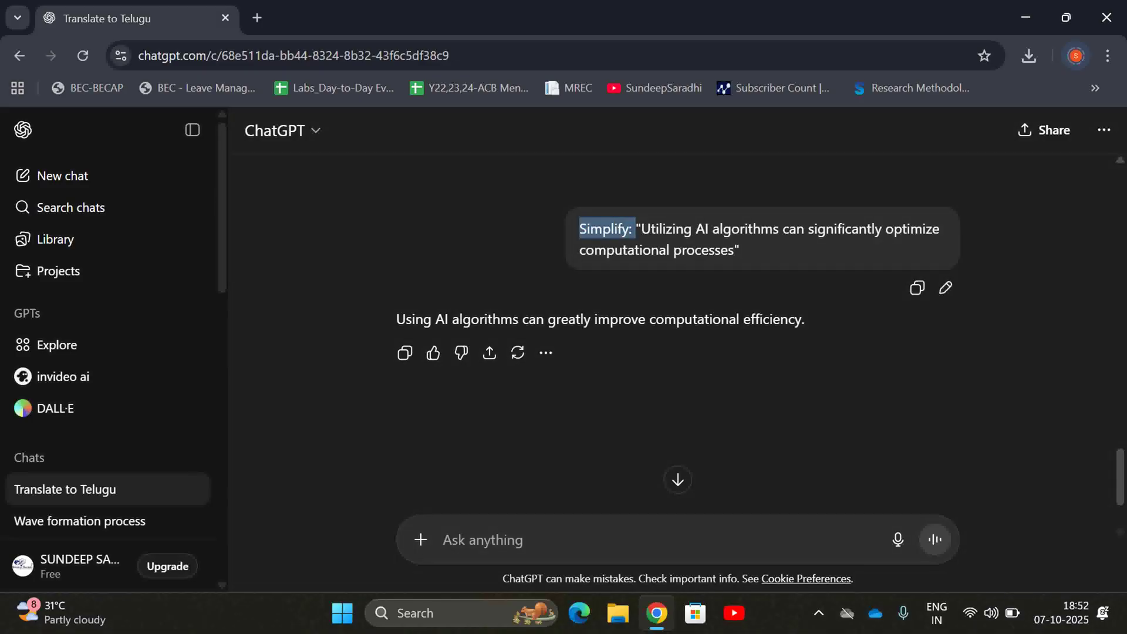
{"action": "left_click", "coordinate": [639, 237]}
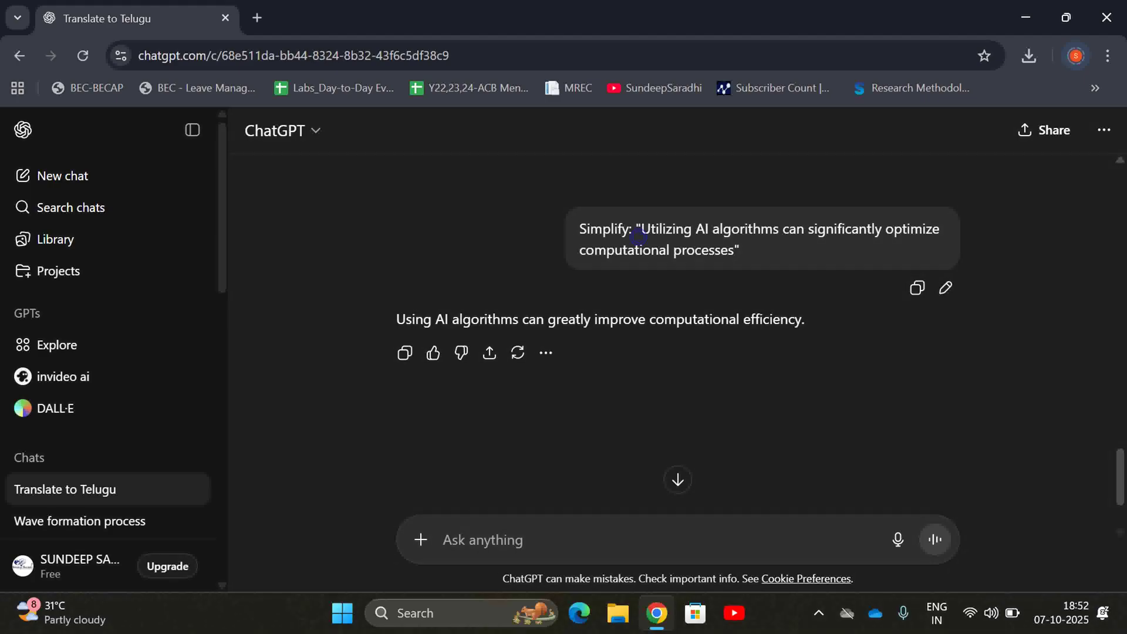